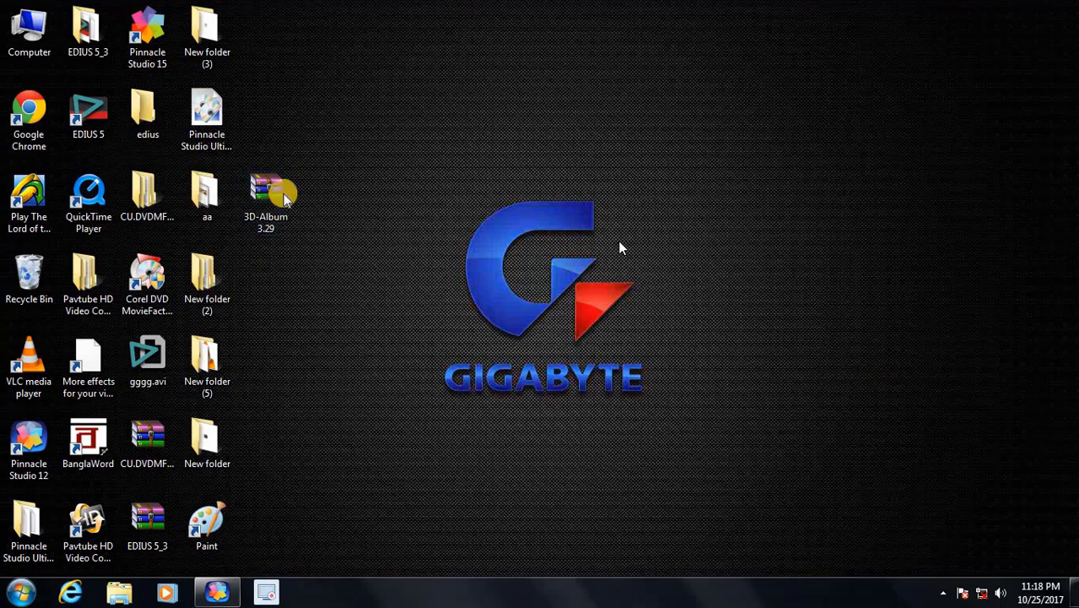
Step: Extract the 3D-Album 3.29 archive to the desktop, entering the archive password
right_click(276, 196)
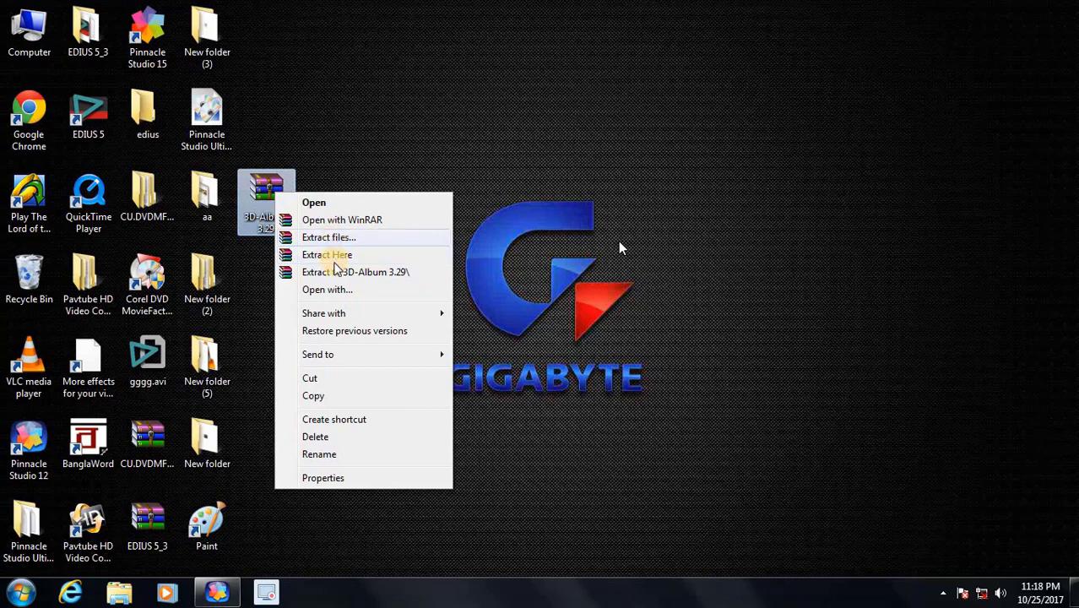
left_click(337, 237)
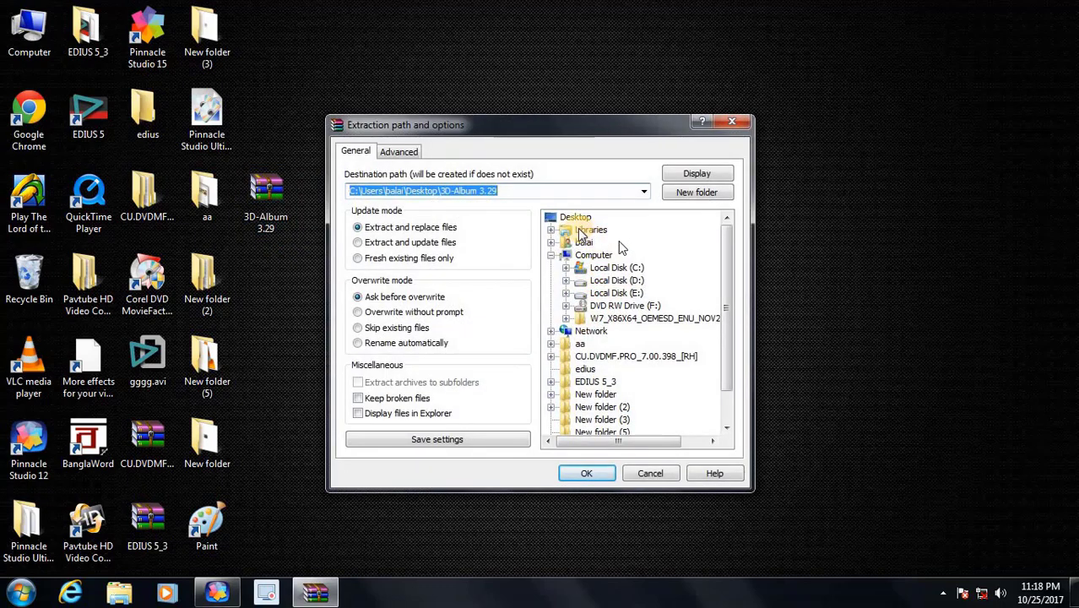
left_click(574, 217)
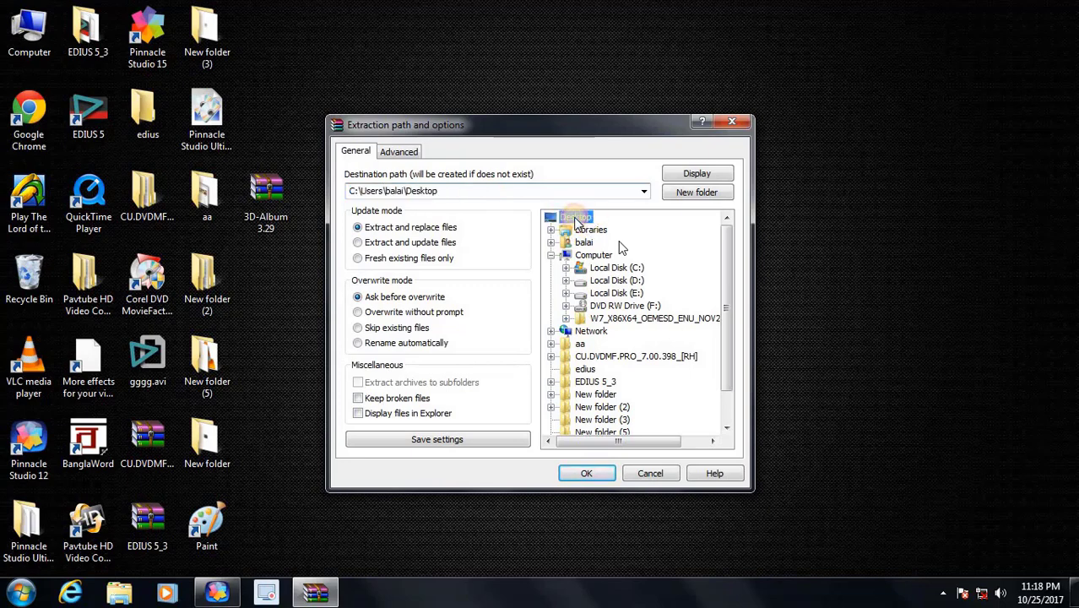
left_click(688, 195)
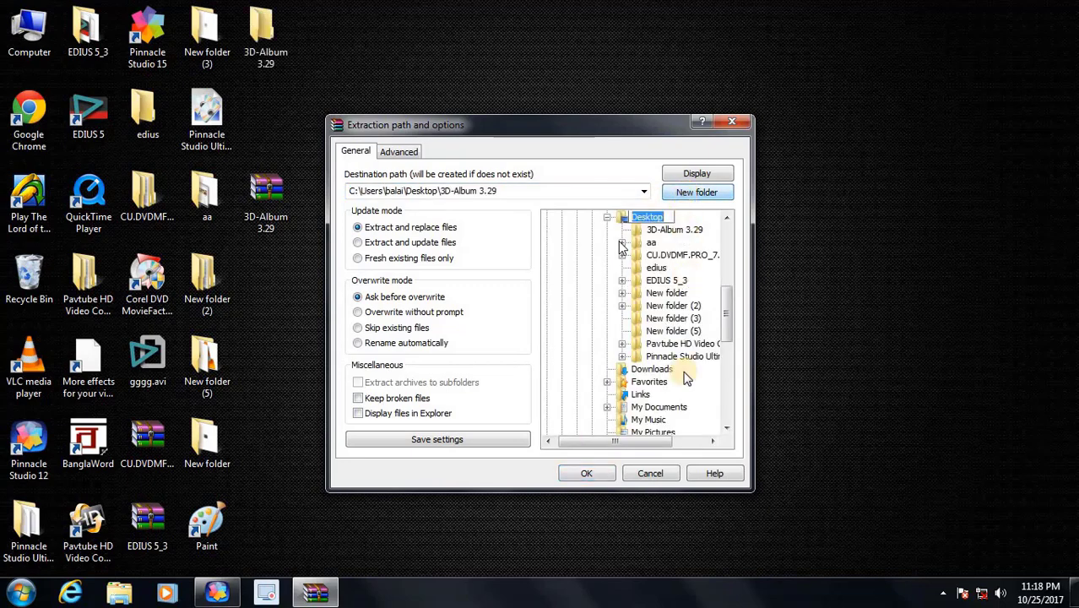
left_click(588, 474)
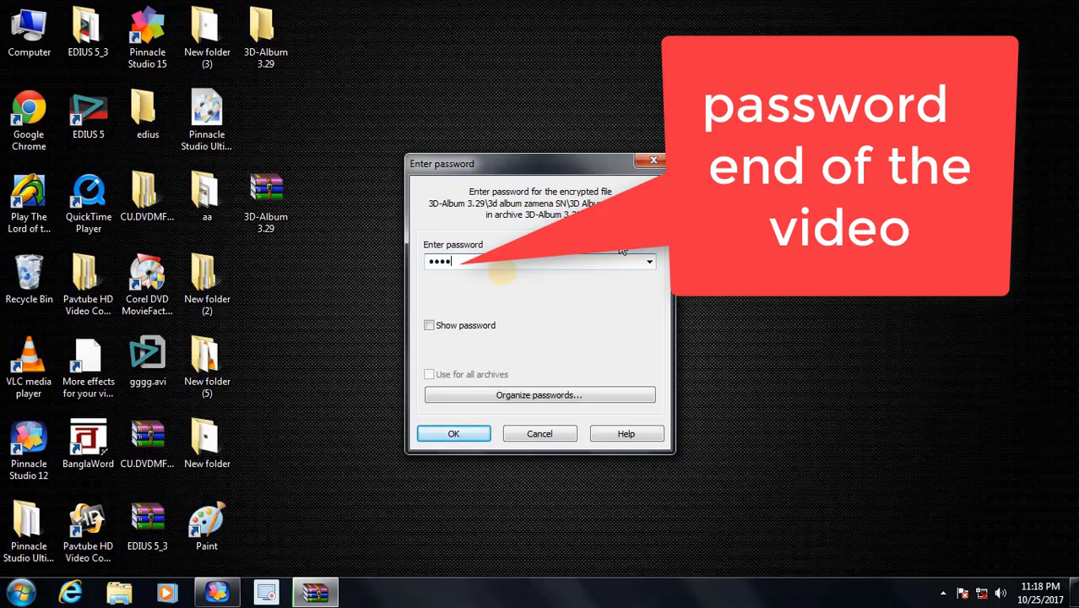
left_click(454, 433)
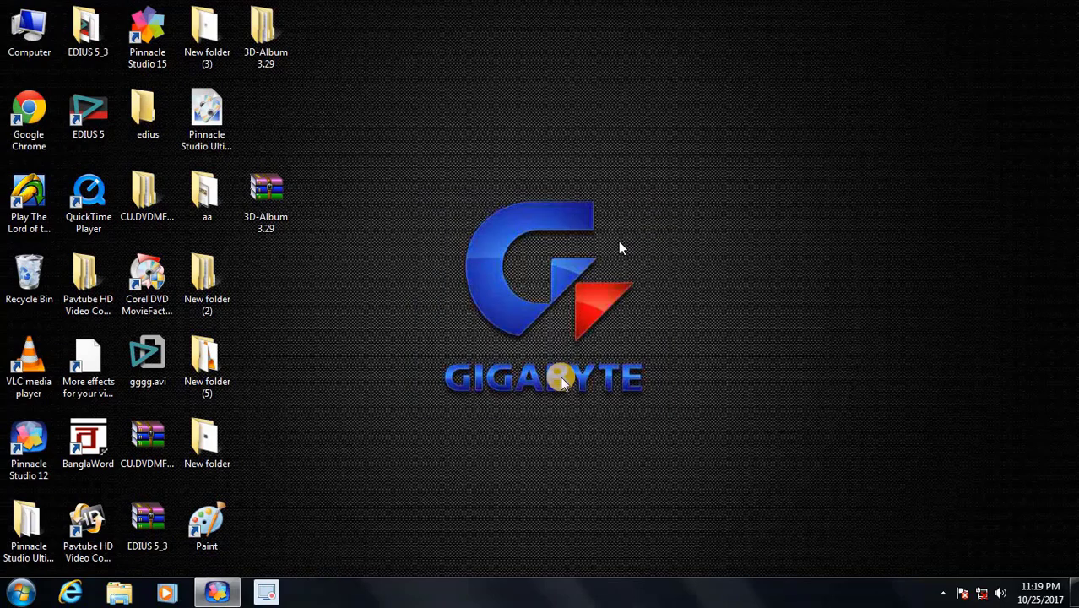
Step: Run the setup application from the extracted 3DalbumCS 3.0 folder as administrator
double_click(285, 54)
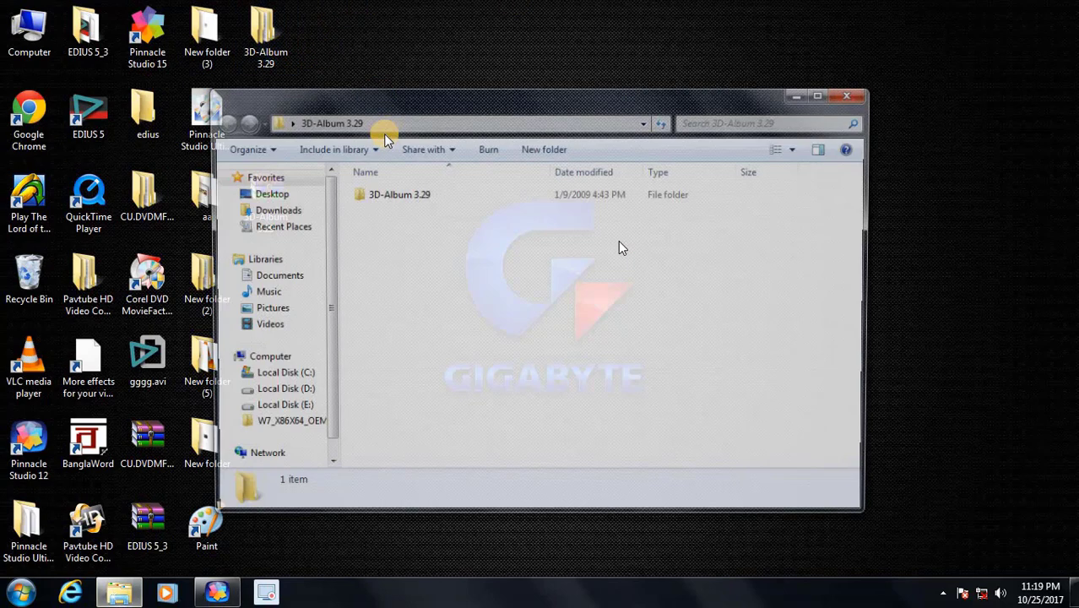
double_click(400, 195)
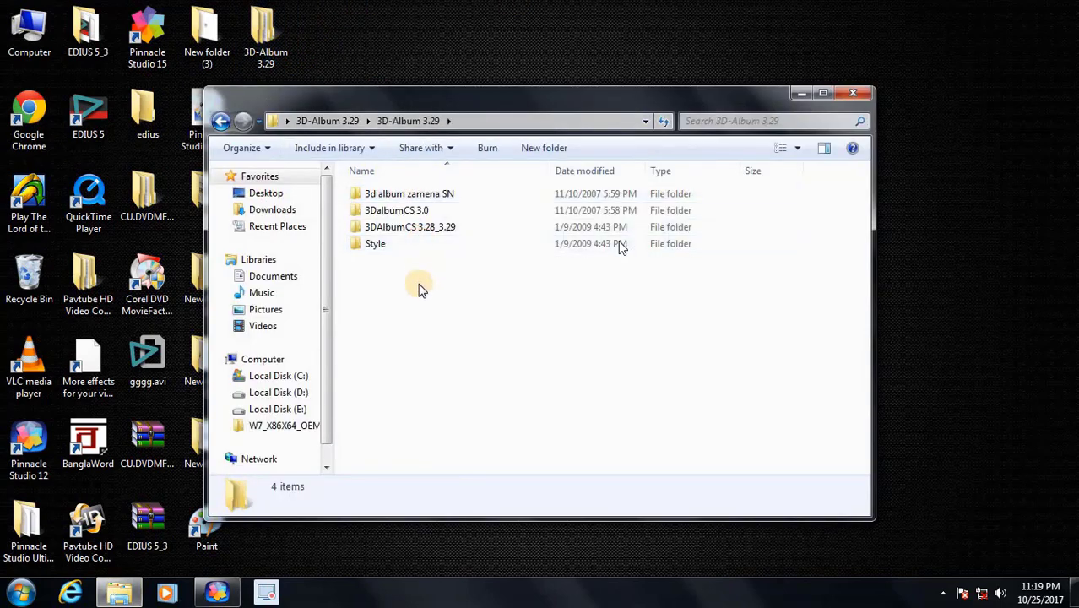
double_click(426, 211)
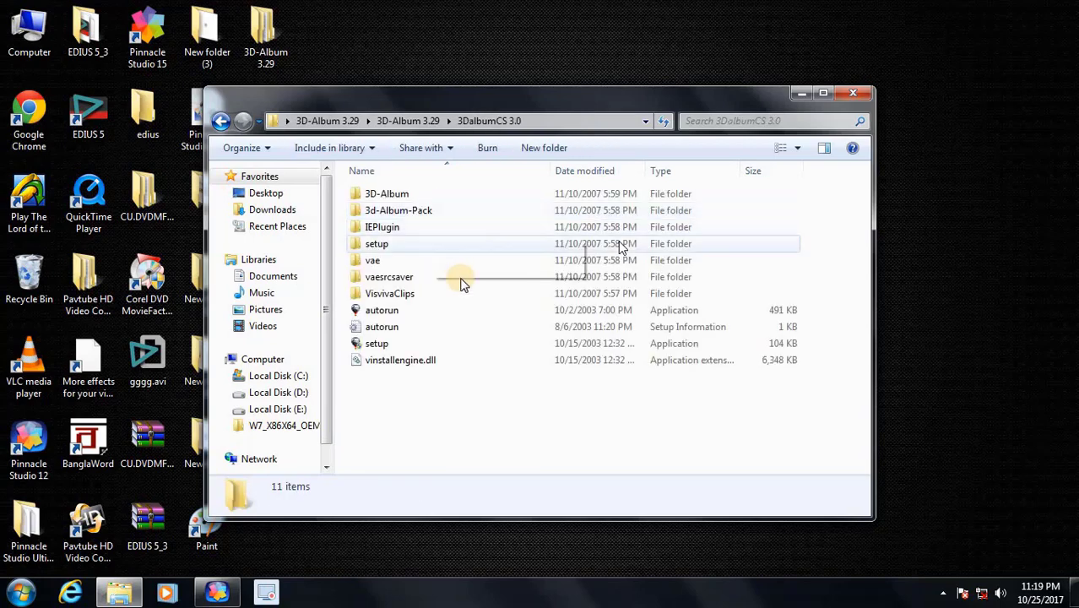
left_click(359, 346)
right_click(362, 345)
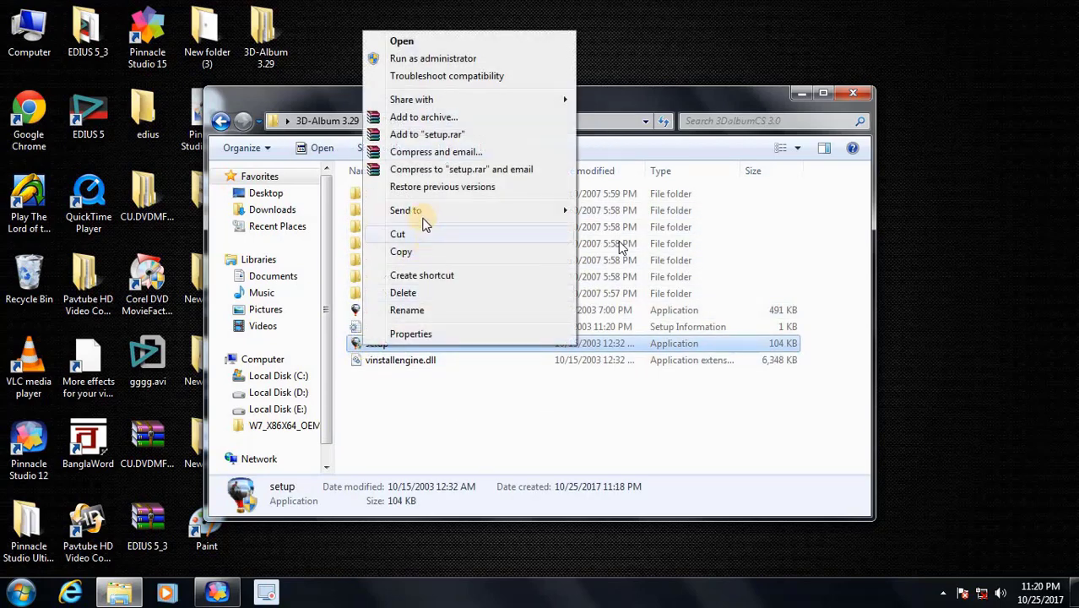
left_click(433, 59)
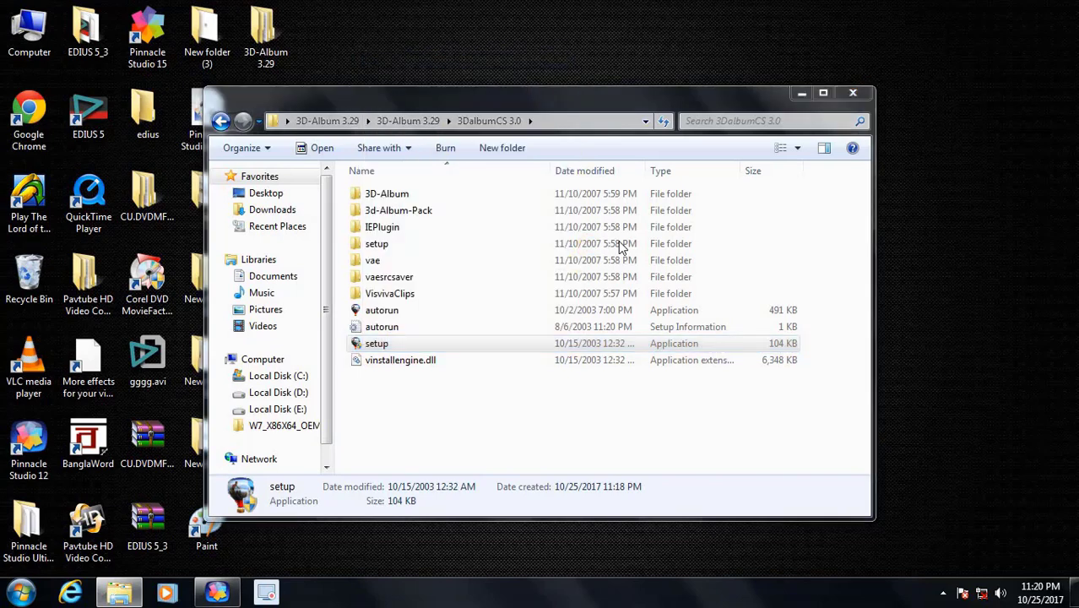
Step: Start the 3D-Album installation and accept the license agreement
left_click(622, 434)
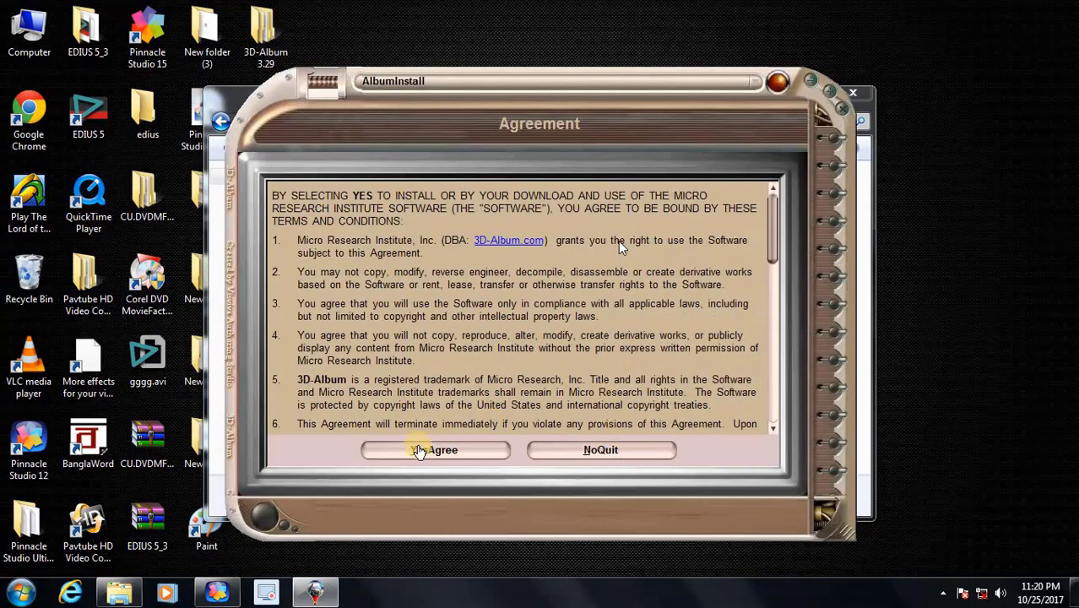
left_click(439, 453)
left_click(448, 457)
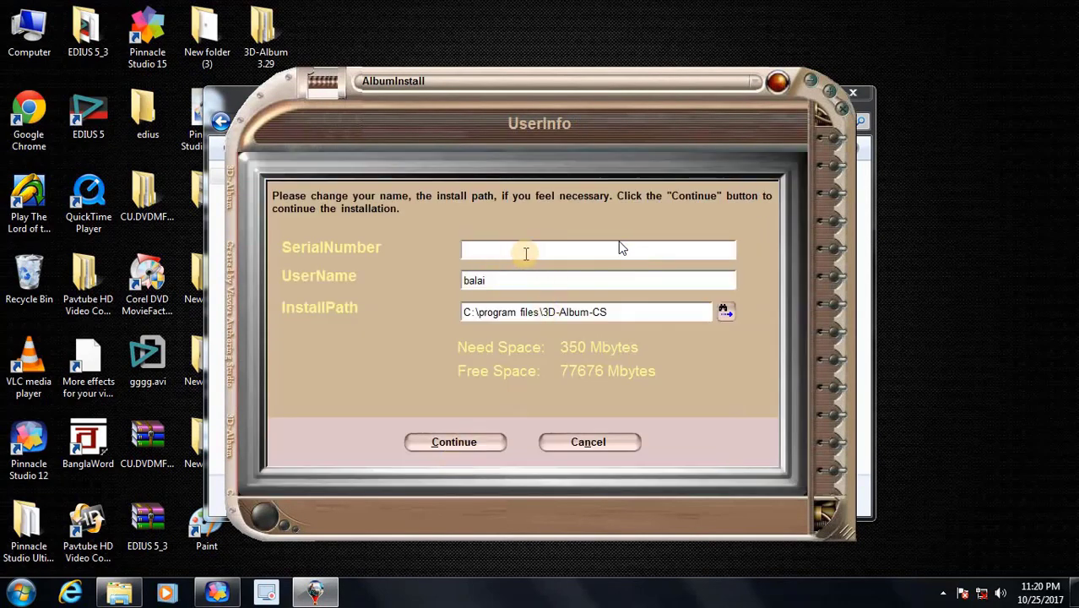
Step: Open the text file 3D Album s_n new in the 3d album zamena SN folder and copy the serial number
left_click(223, 96)
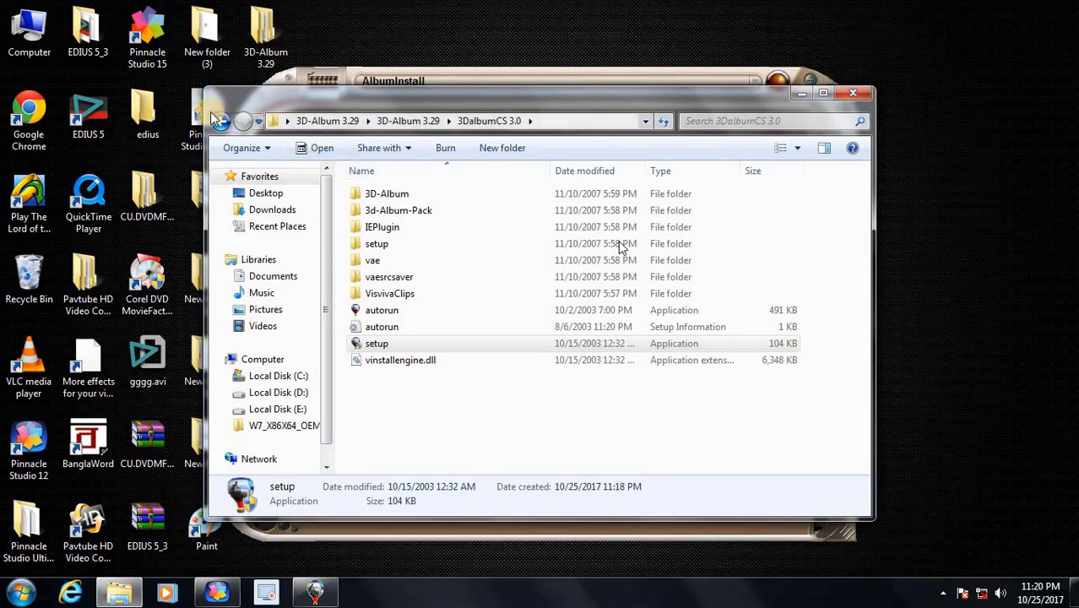
left_click(220, 121)
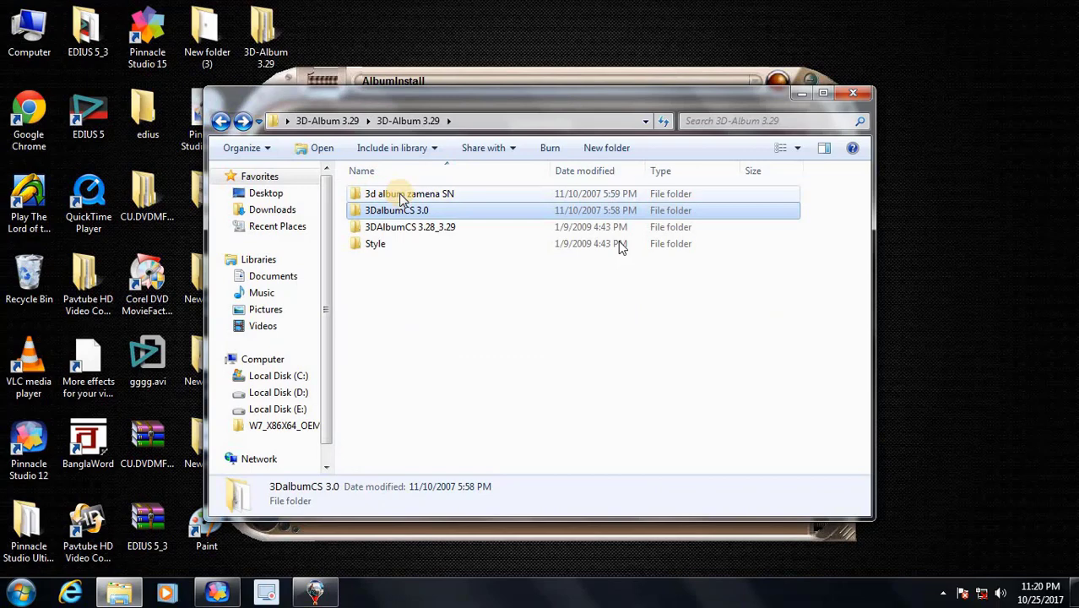
double_click(401, 197)
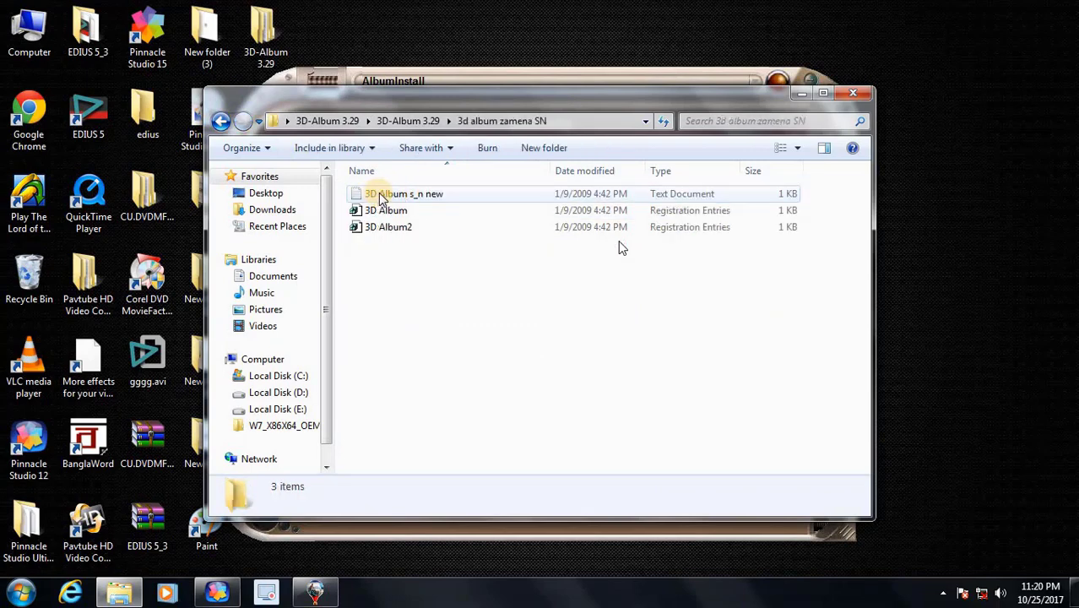
double_click(388, 195)
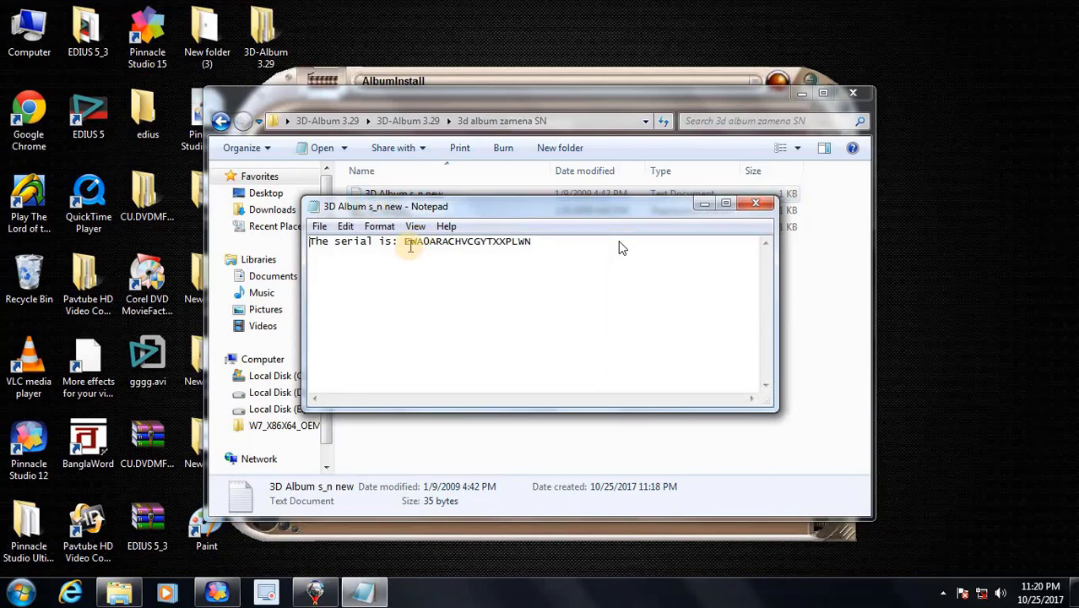
left_click_drag(424, 241, 556, 241)
right_click(469, 242)
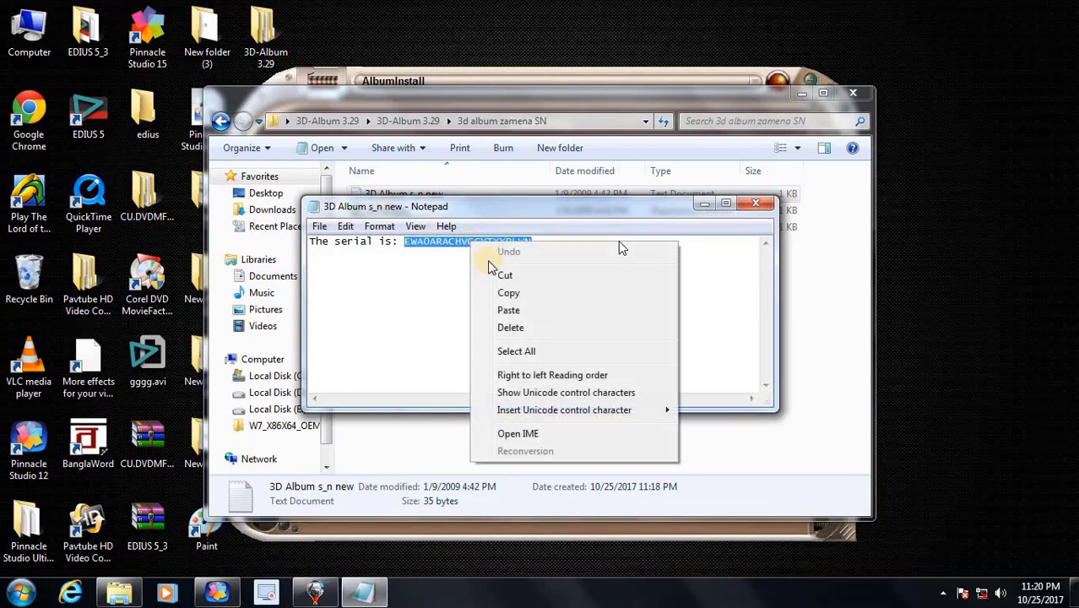
left_click(505, 293)
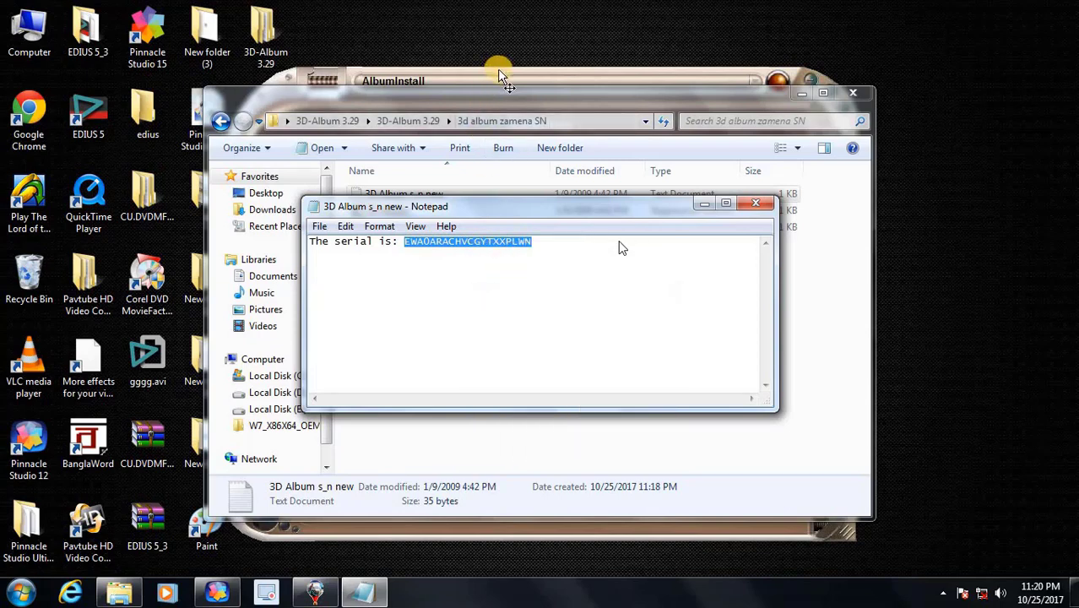
Step: Paste the serial number into the installer's SerialNumber field and start installing to C:\program files\3D-Album-CS
left_click(497, 68)
left_click(483, 252)
right_click(483, 253)
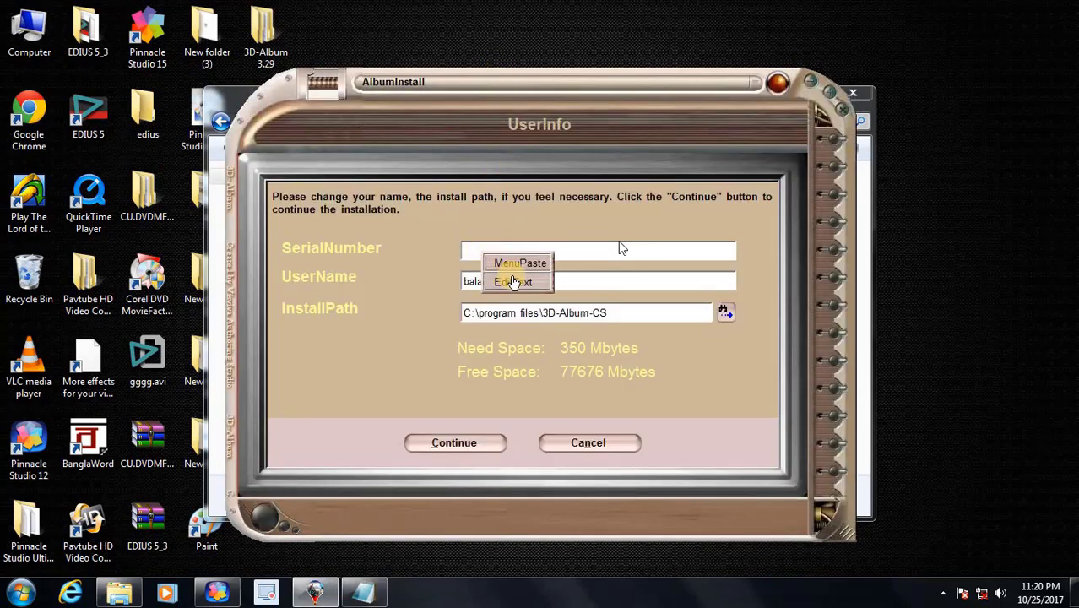
left_click(512, 265)
left_click(456, 445)
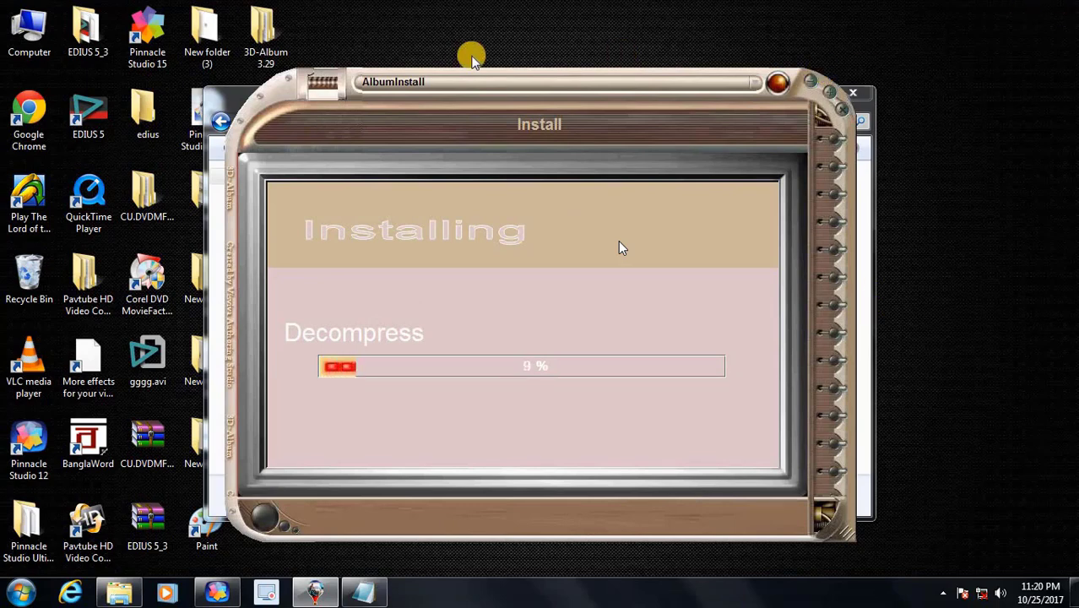
Step: View the properties of the extracted 3D-Album 3.29 folder on the desktop
right_click(267, 37)
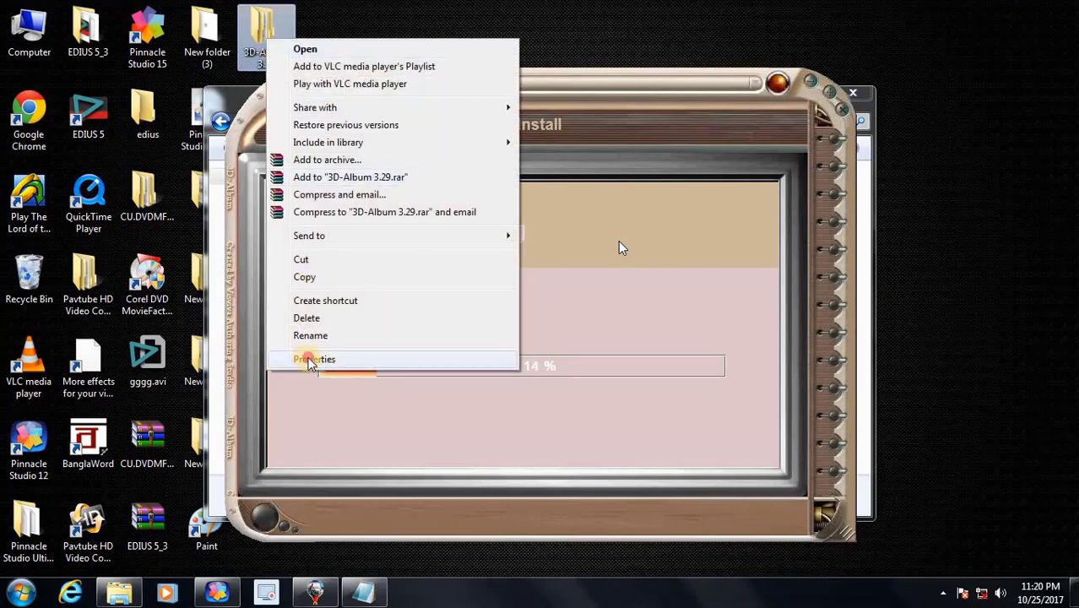
left_click(309, 359)
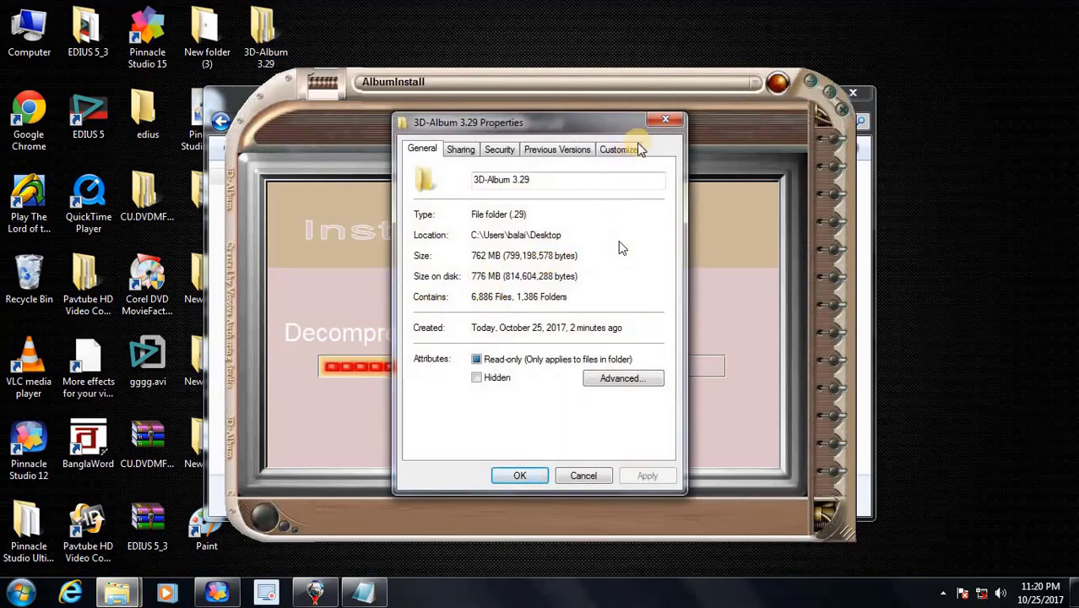
left_click(665, 119)
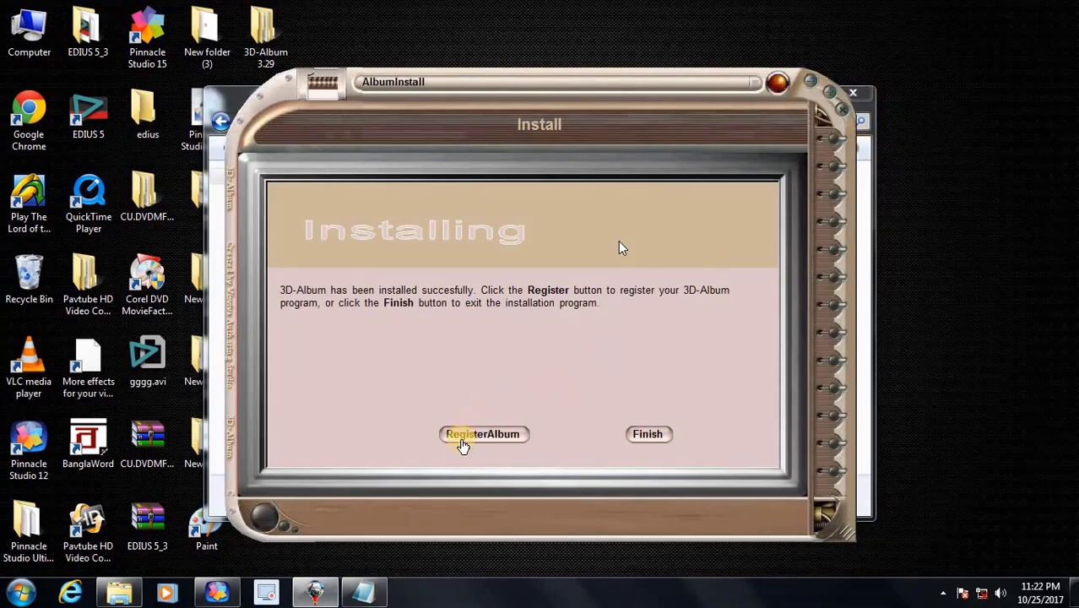
Step: Finish the installer without registering and close the serial number text file
left_click(654, 435)
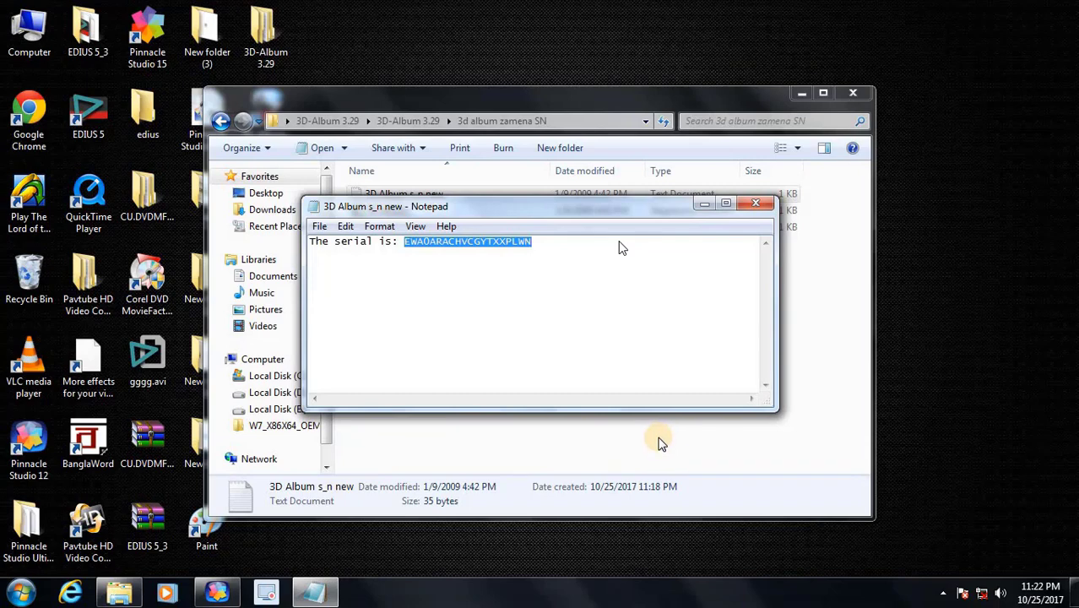
left_click(755, 205)
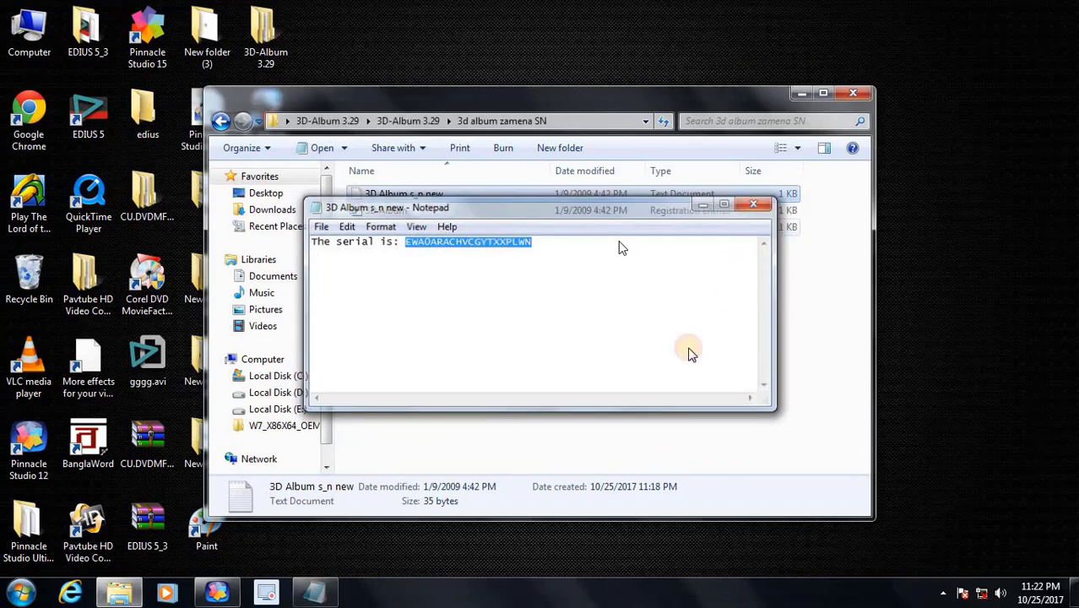
Step: Run 3D-Album-CS-3.29-Upgrade from the 3DAlbumCS 3.28_3.29 folder as administrator and complete the upgrade in C:\program files\3D-Album-CS
left_click(222, 123)
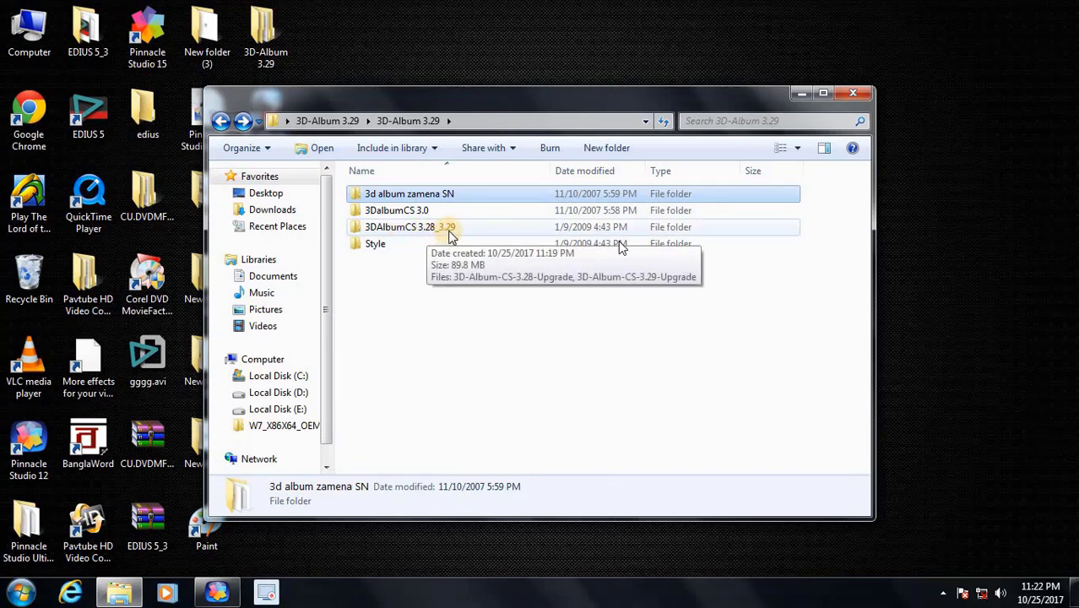
double_click(450, 229)
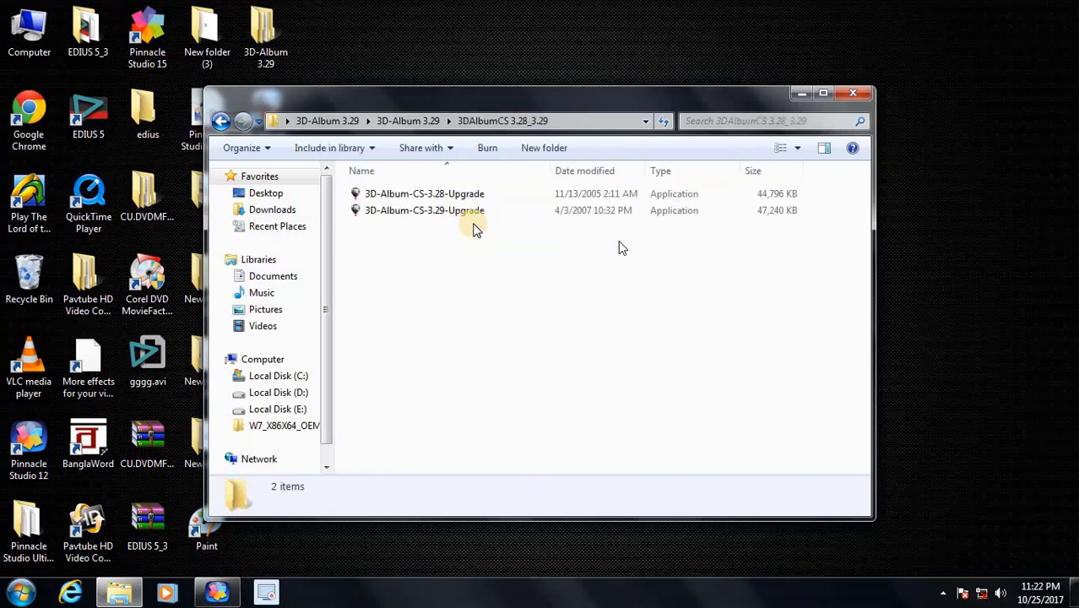
double_click(461, 210)
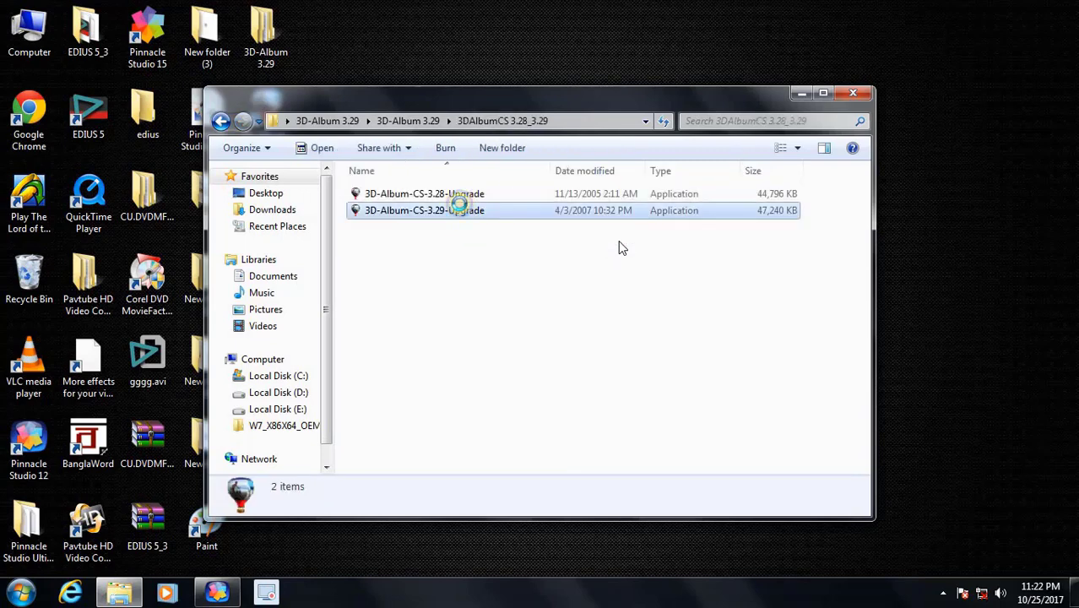
right_click(458, 205)
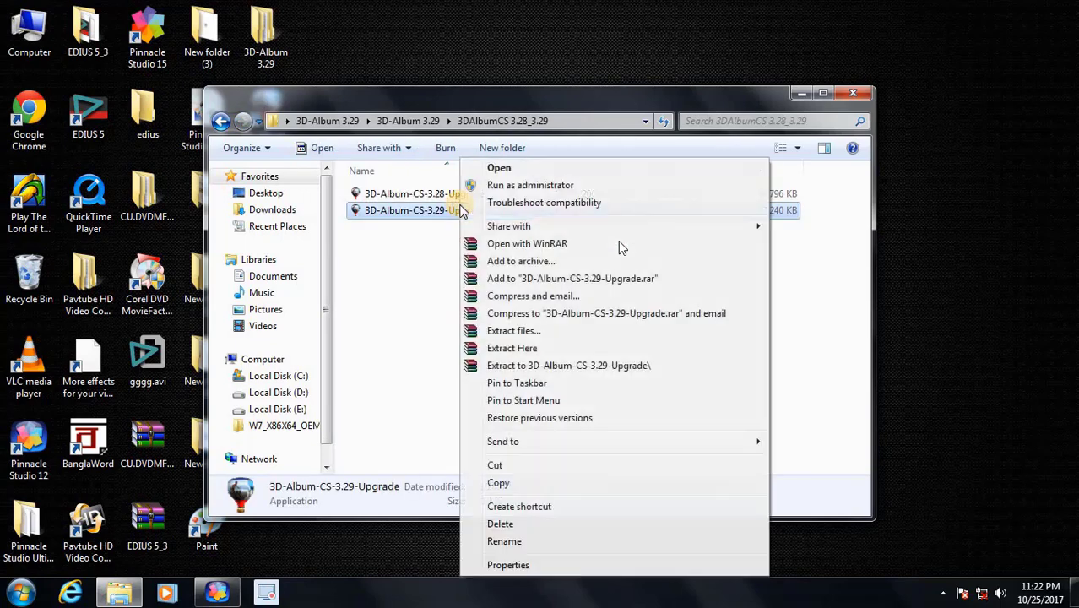
left_click(511, 184)
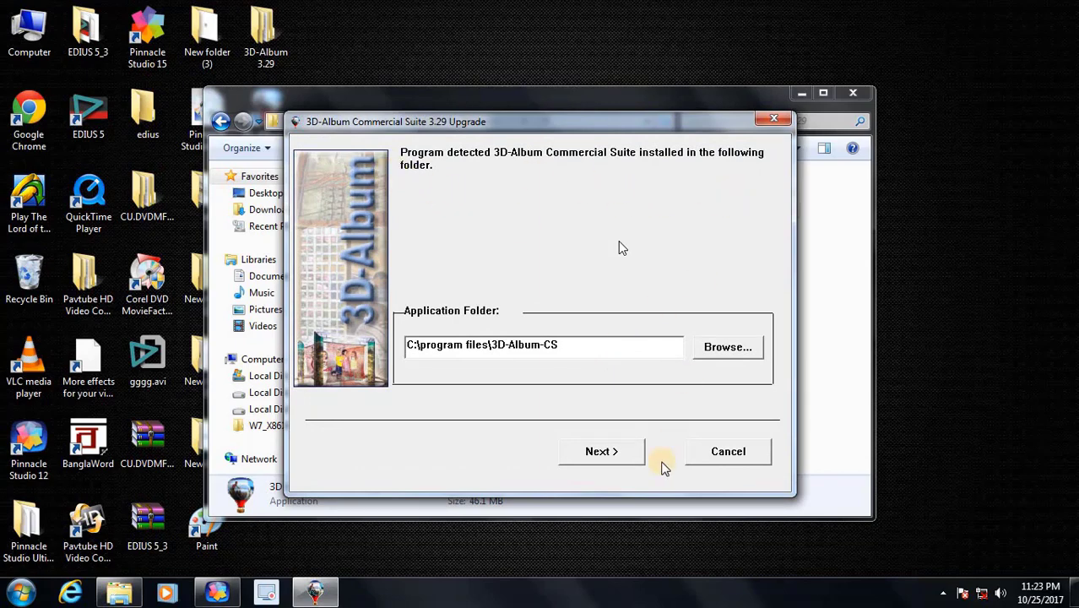
left_click(602, 460)
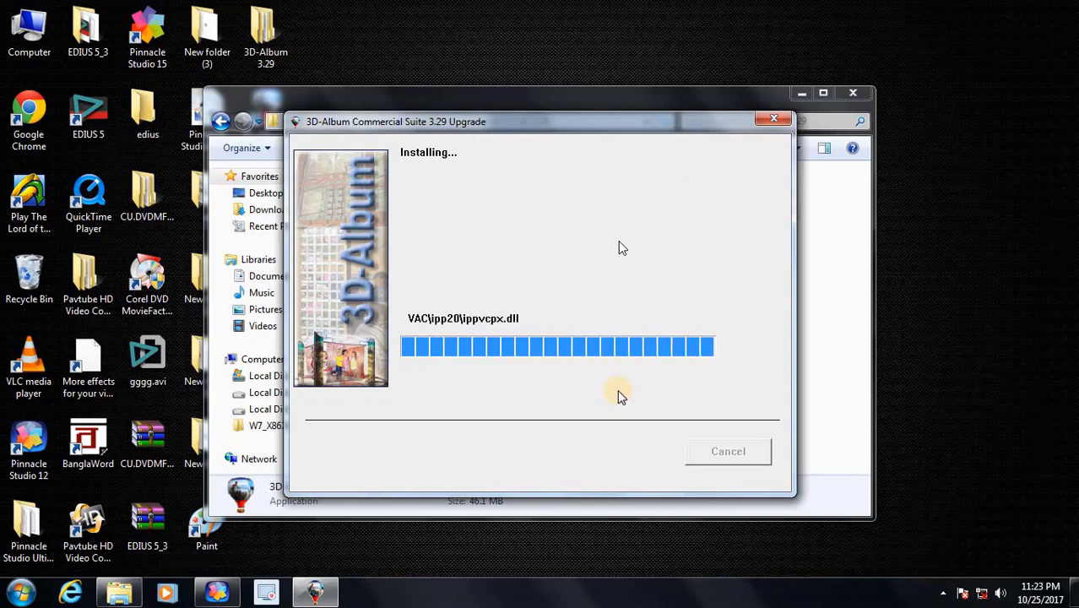
left_click(723, 452)
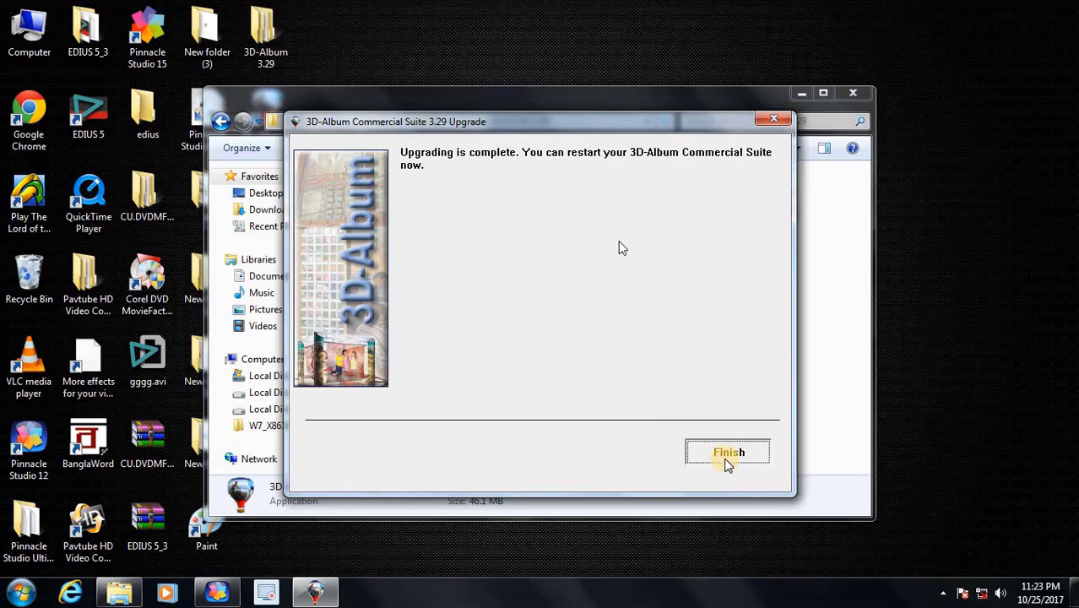
Step: Copy all the style folders inside Style\Presentation of the extracted 3D-Album 3.29 folder and close the window
left_click(221, 122)
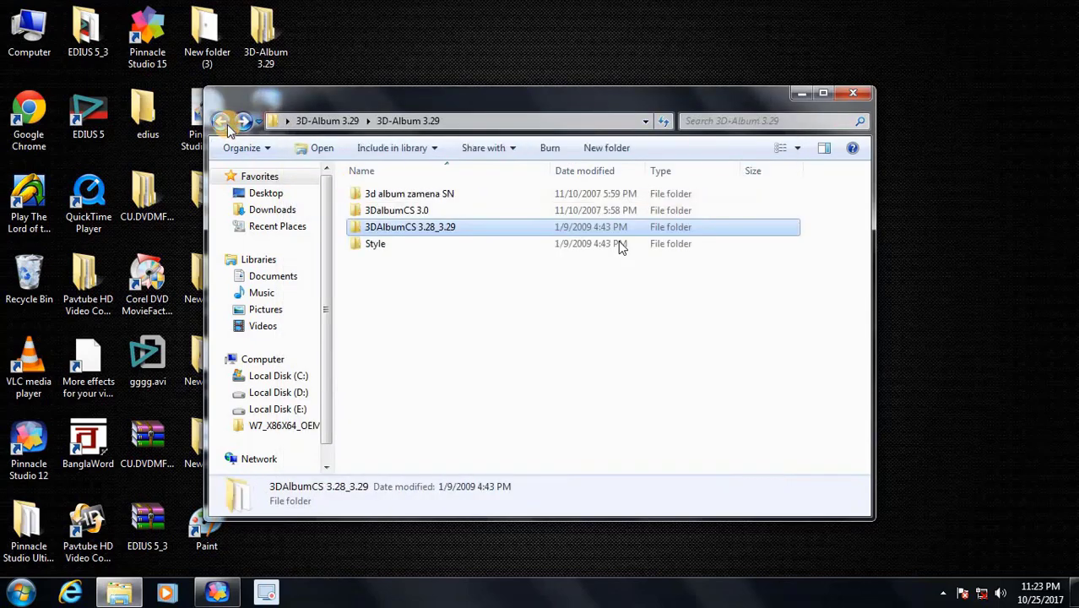
double_click(378, 244)
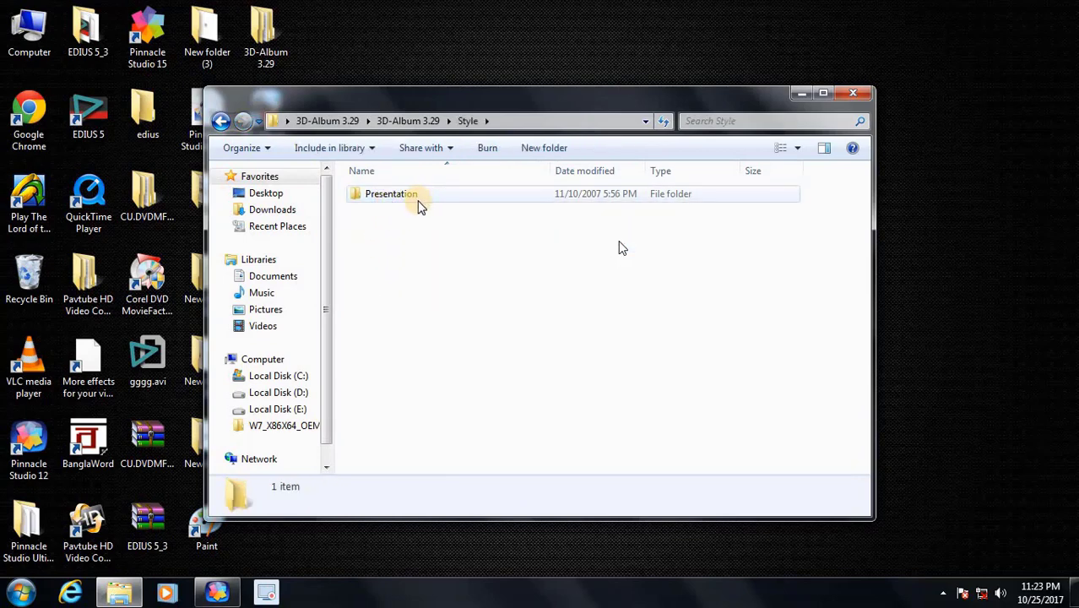
left_click_drag(401, 101, 437, 103)
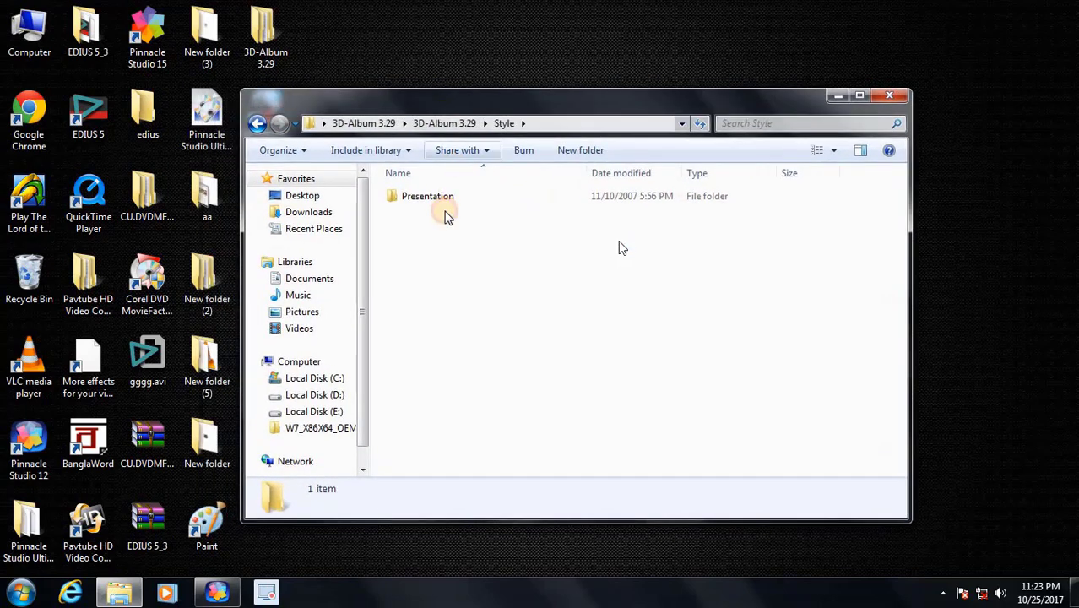
left_click(441, 194)
key("Return")
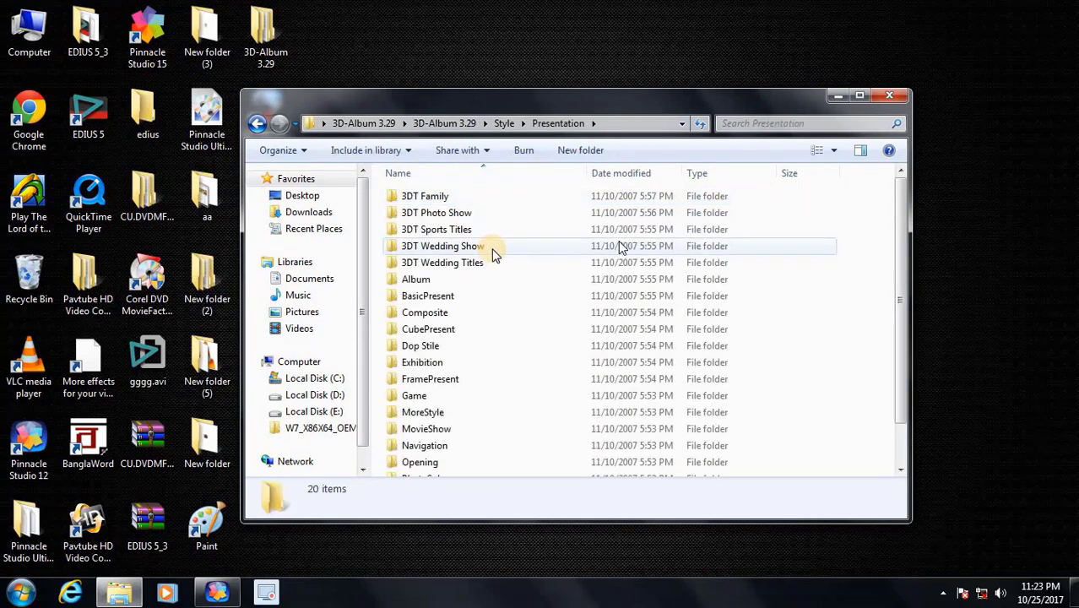
key("ctrl+a")
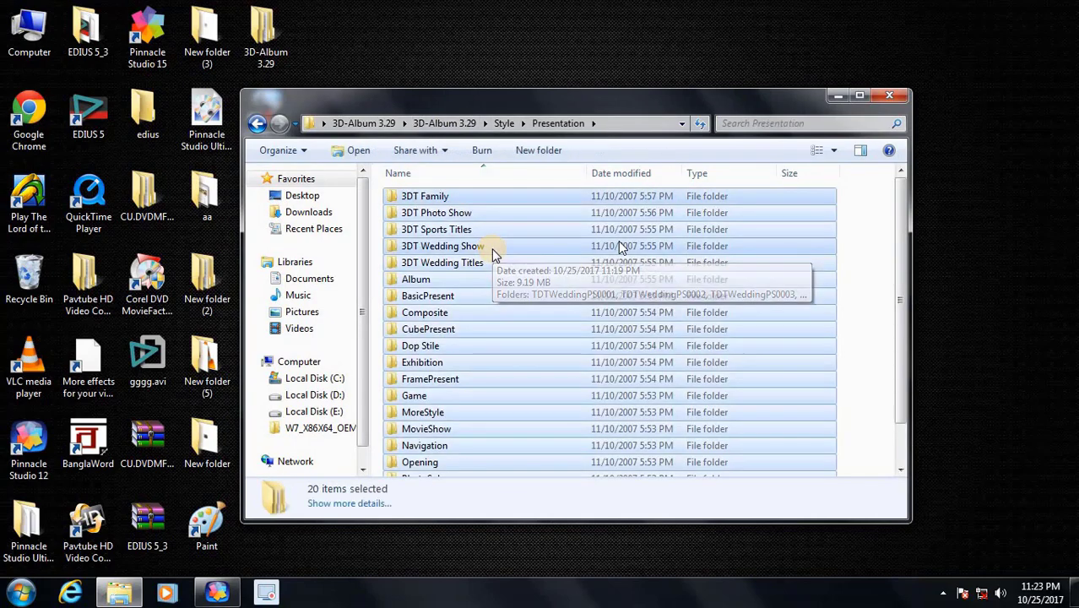
right_click(493, 252)
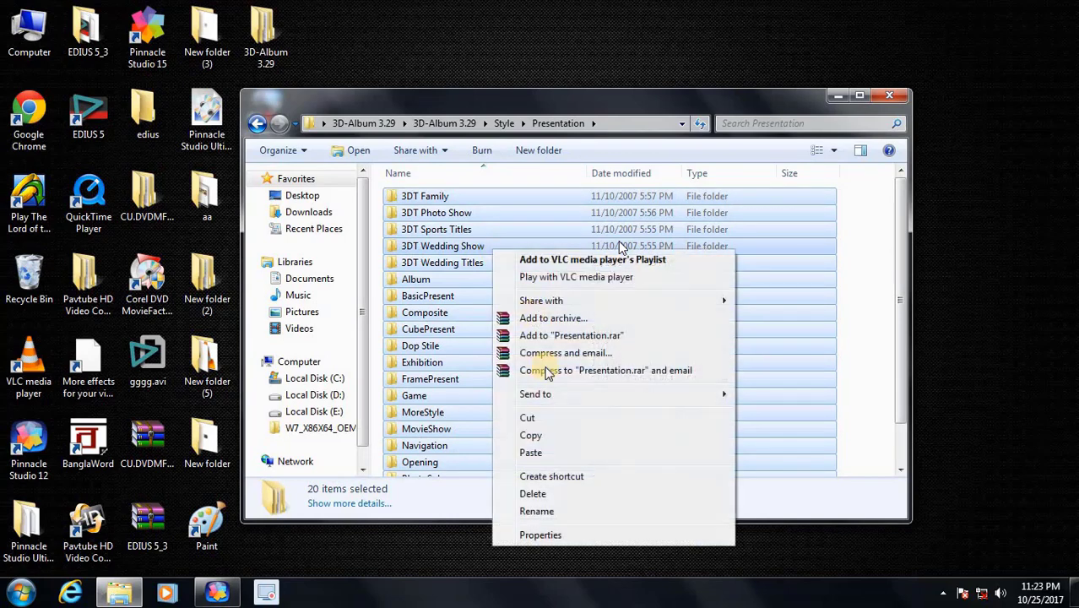
left_click(530, 435)
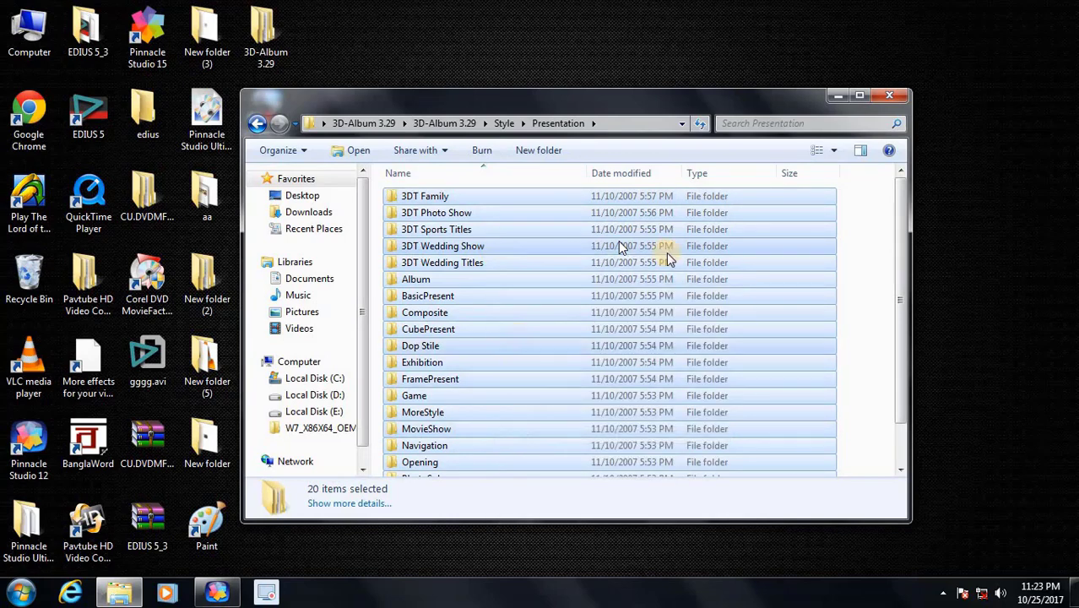
left_click_drag(655, 97, 728, 90)
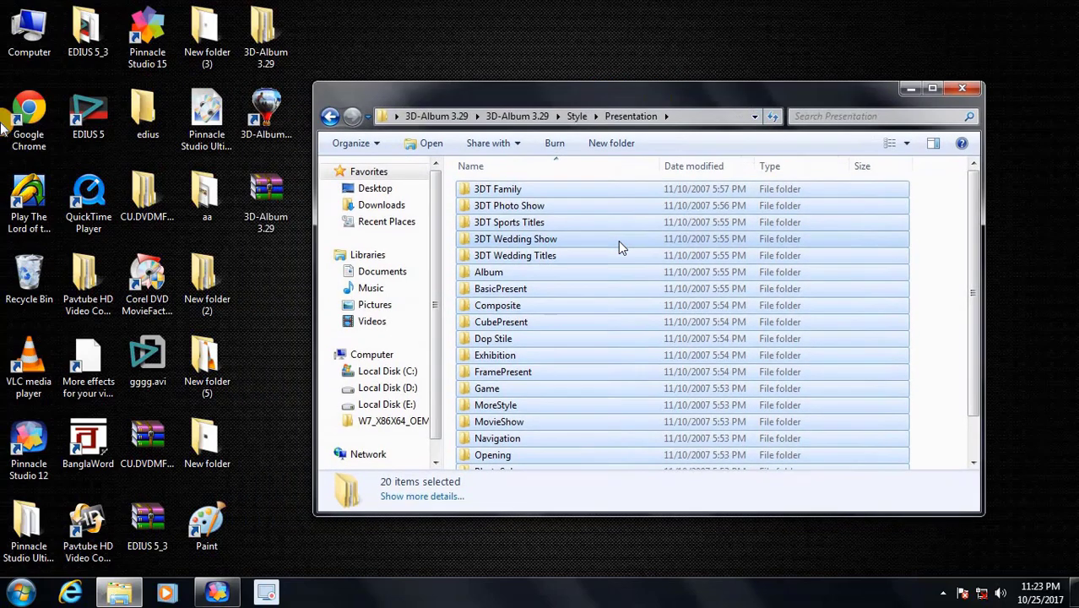
left_click(961, 88)
Step: Open the installed program's folder at C:\Program Files\3D-Album-CS
double_click(25, 32)
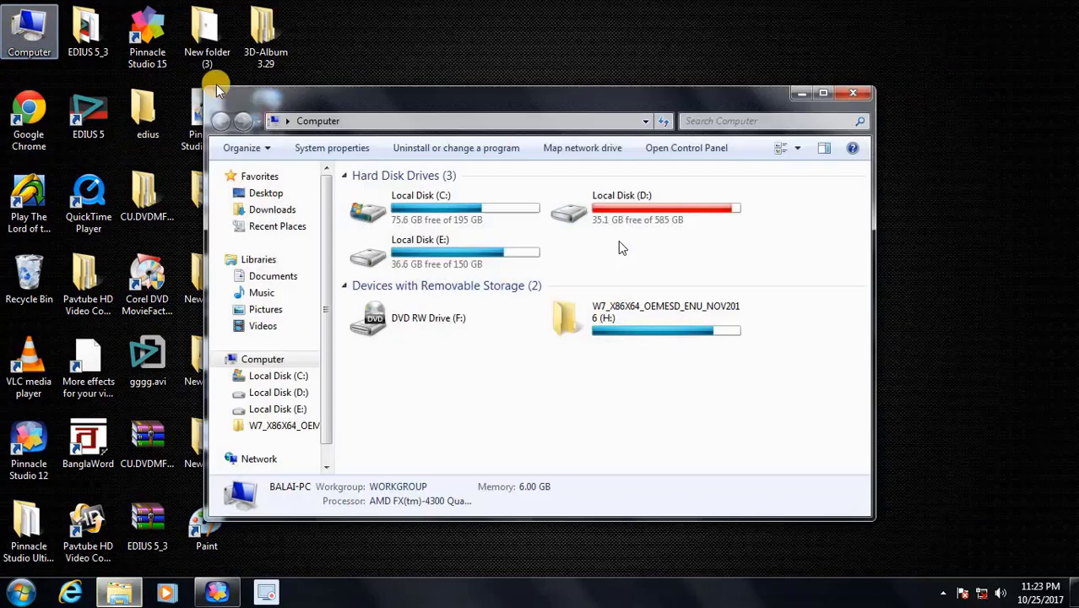
double_click(446, 212)
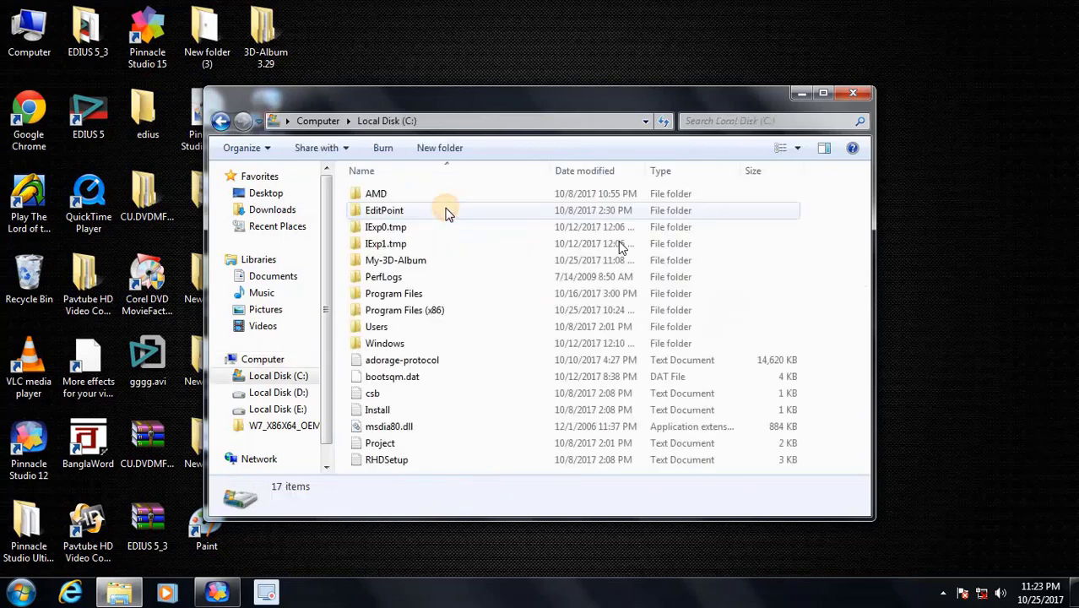
double_click(418, 294)
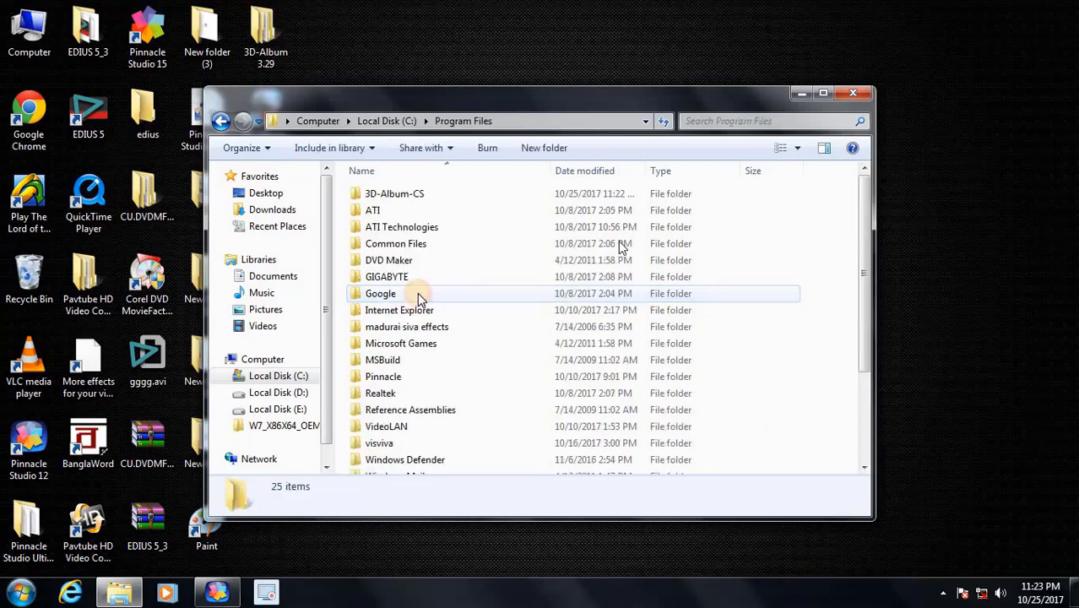
double_click(439, 200)
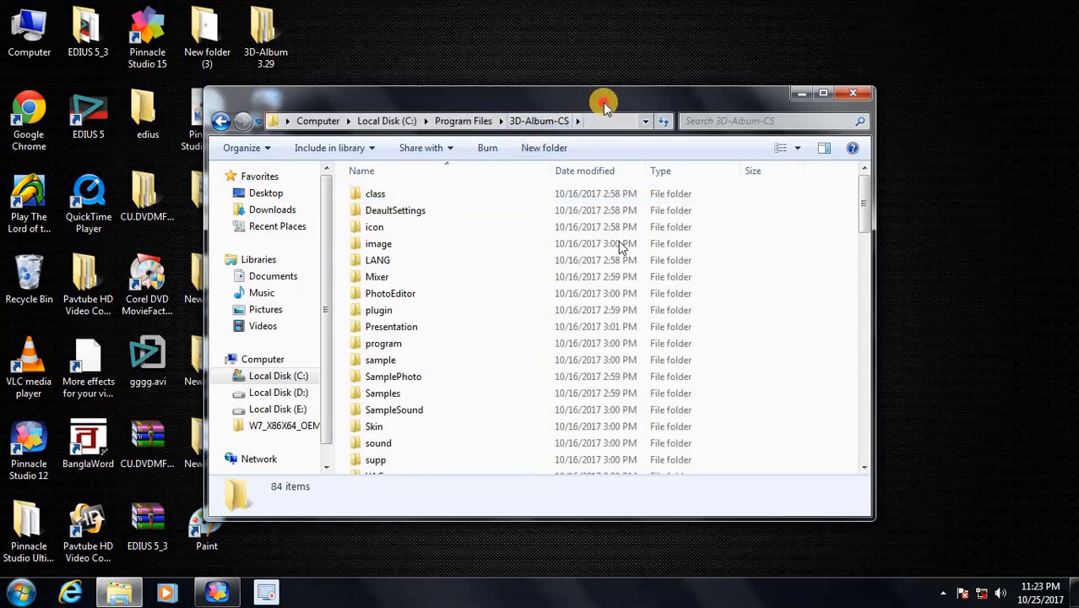
left_click_drag(604, 103, 816, 107)
Step: Check the Style folder within the desktop's 3D-Album 3.29 folder and close its window
left_click(289, 52)
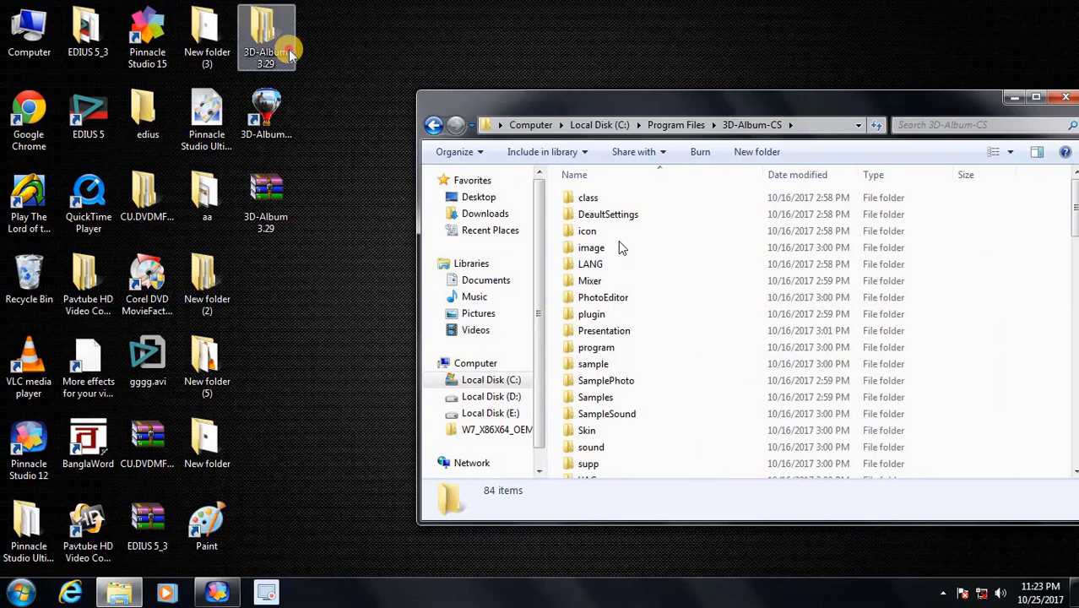
double_click(288, 52)
double_click(410, 193)
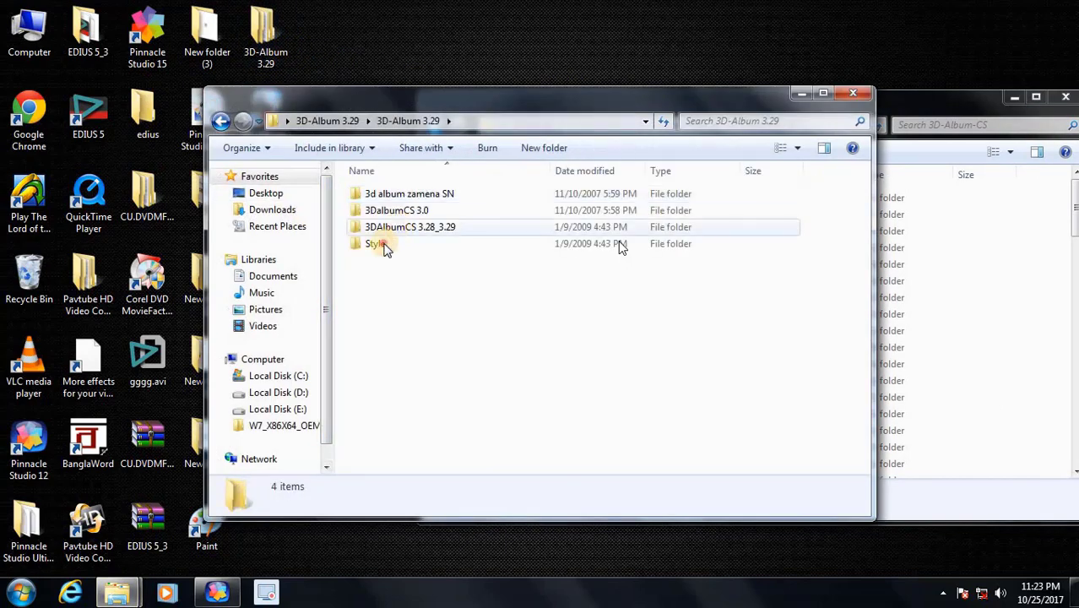
double_click(378, 245)
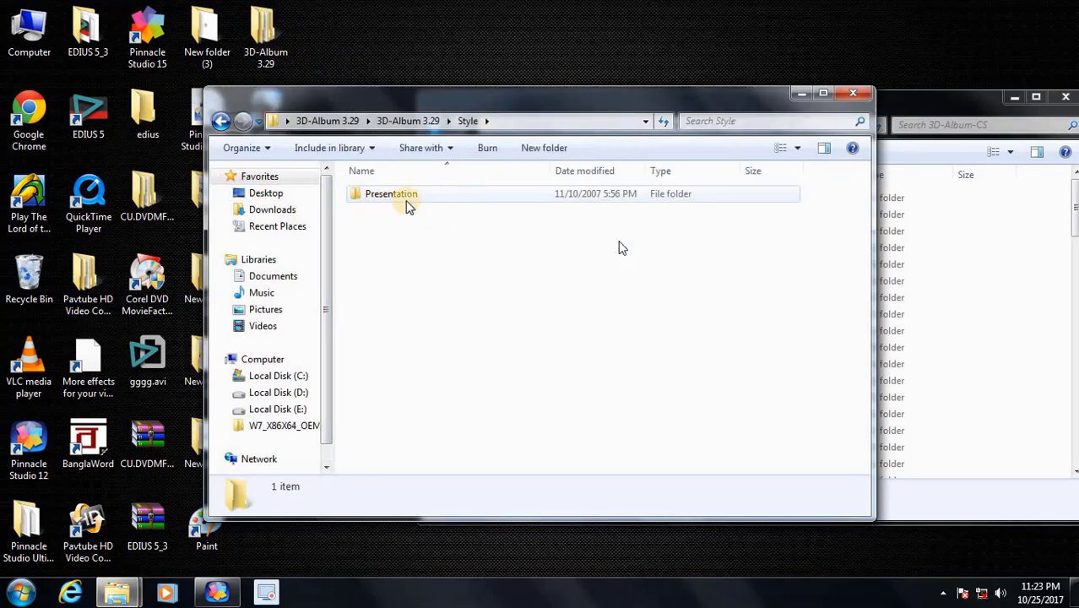
left_click(854, 100)
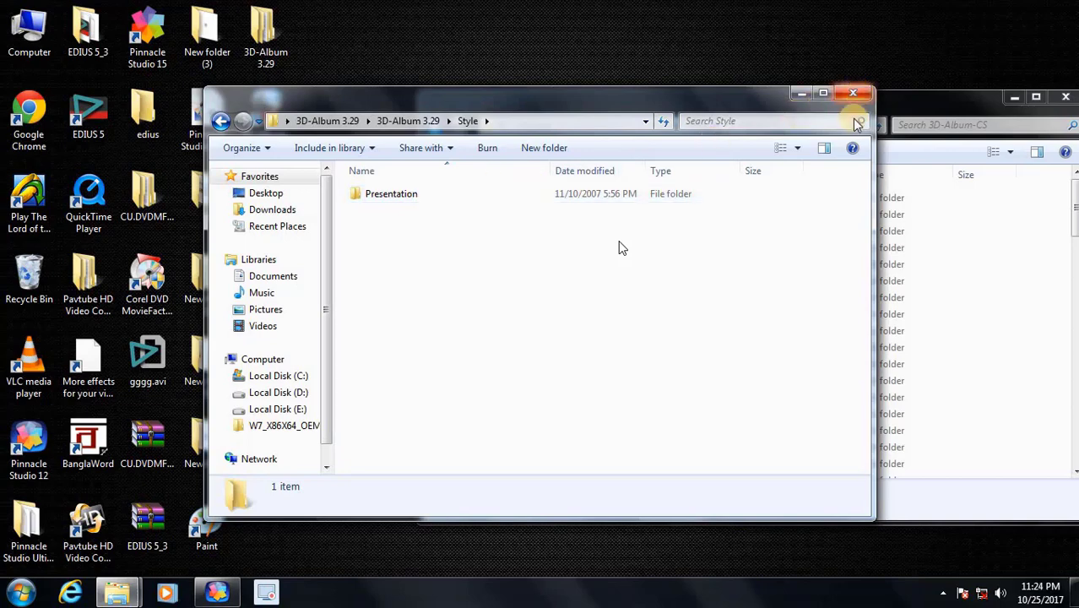
Step: Paste the copied style folders into 3D-Album-CS\Presentation, choosing to merge all current items, and close the remaining dialog and folder window
left_click_drag(731, 98, 661, 96)
left_click_drag(608, 180, 589, 184)
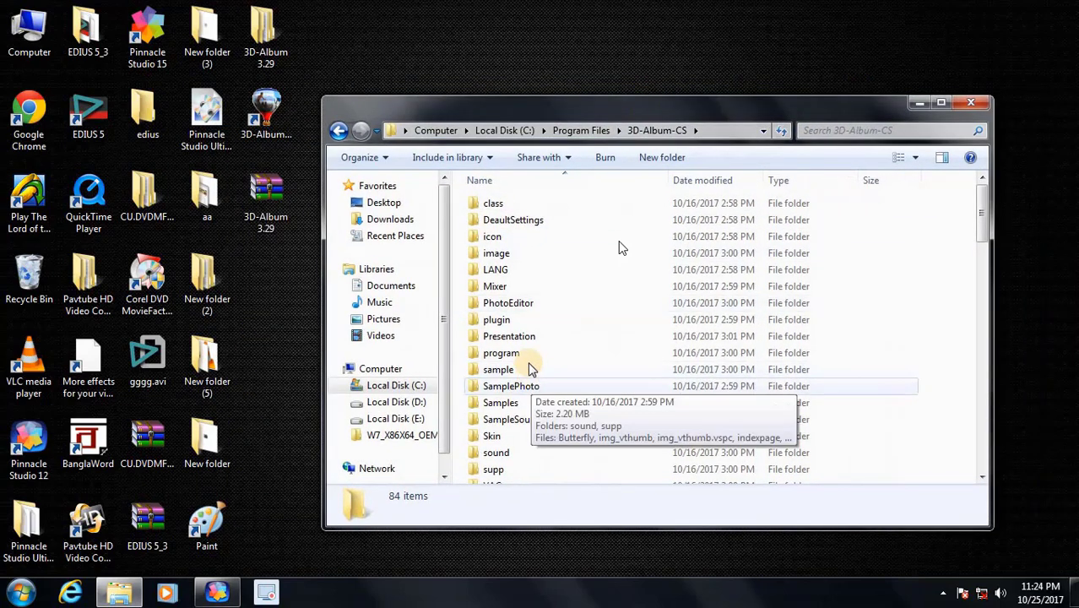
double_click(523, 338)
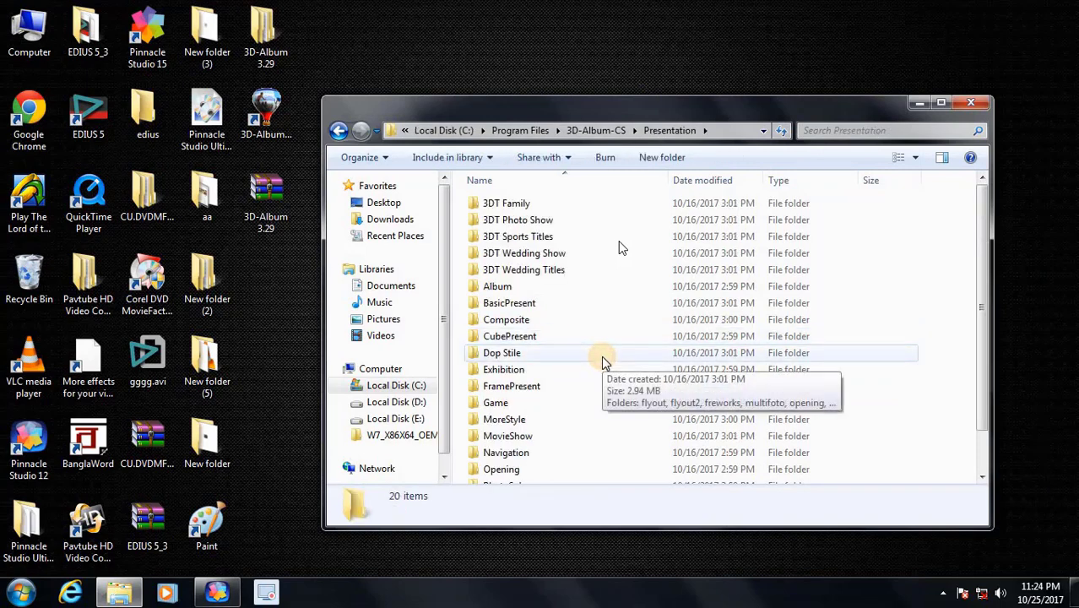
key("ctrl+v")
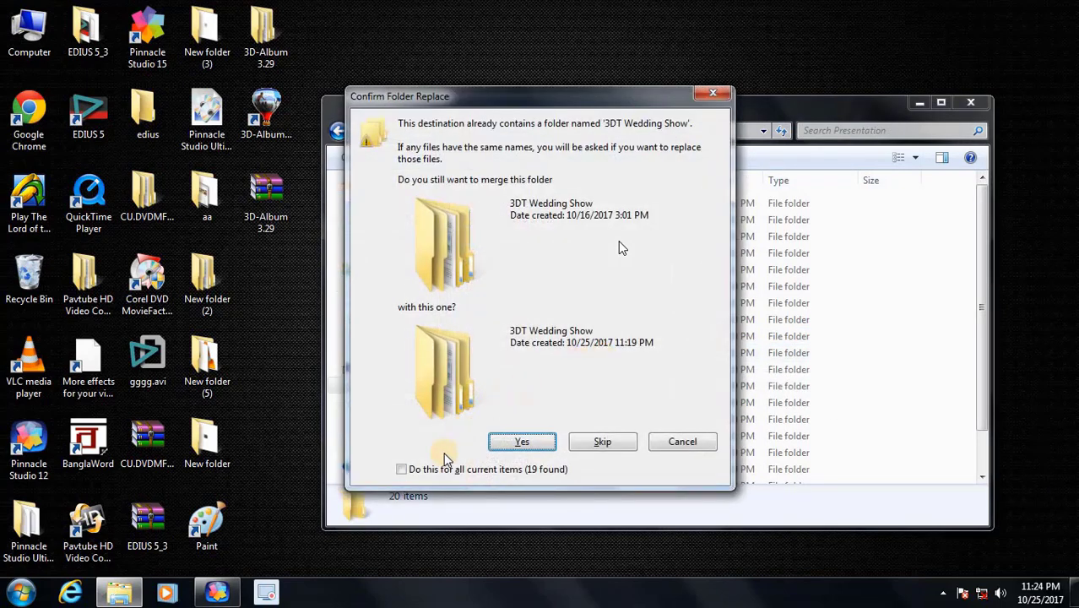
left_click(420, 473)
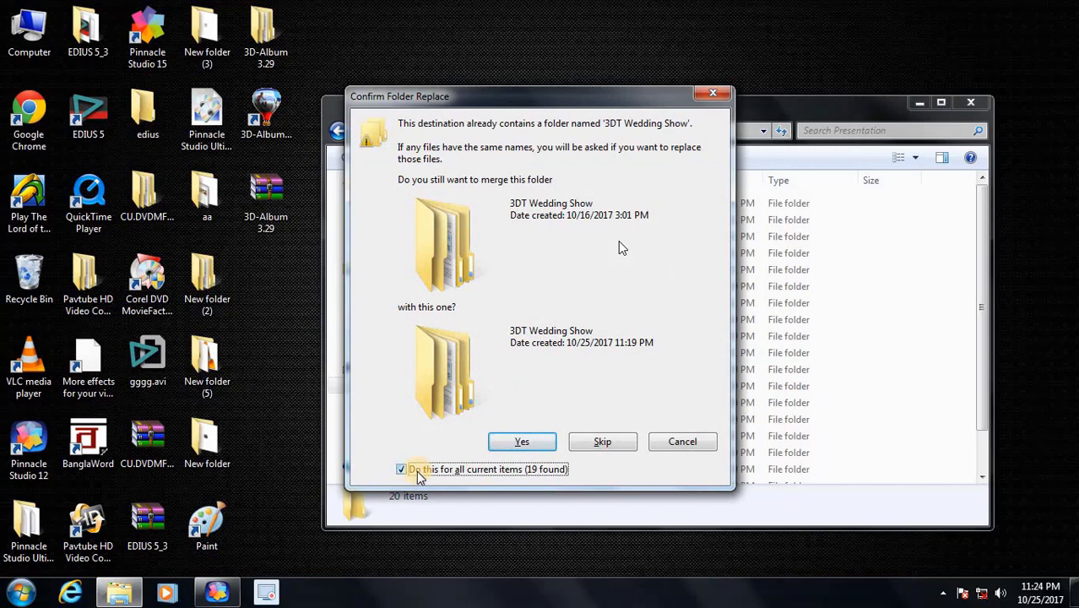
left_click(525, 444)
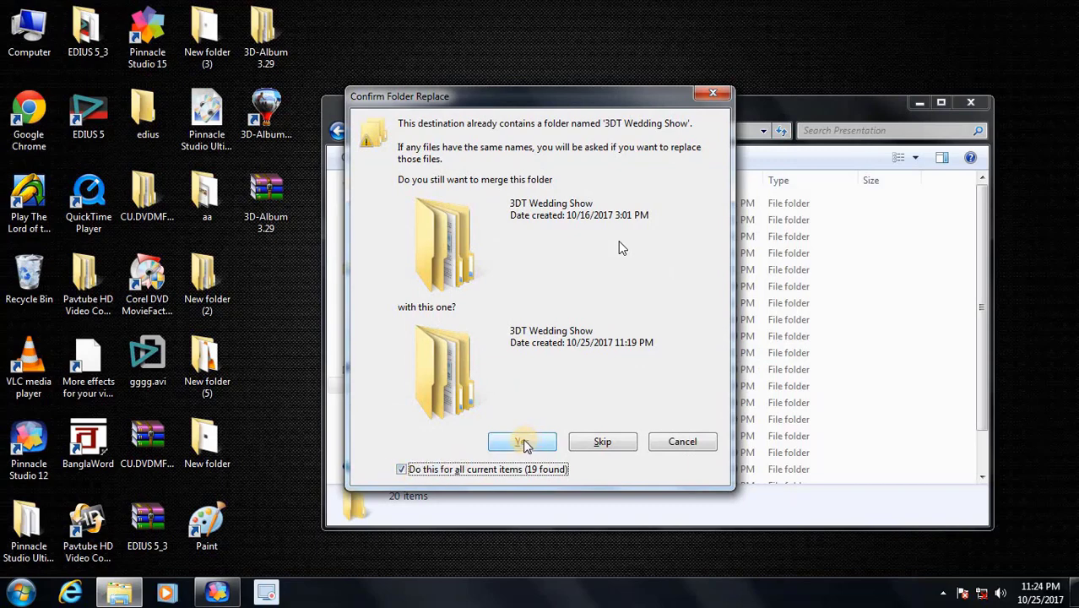
left_click(715, 93)
left_click(973, 105)
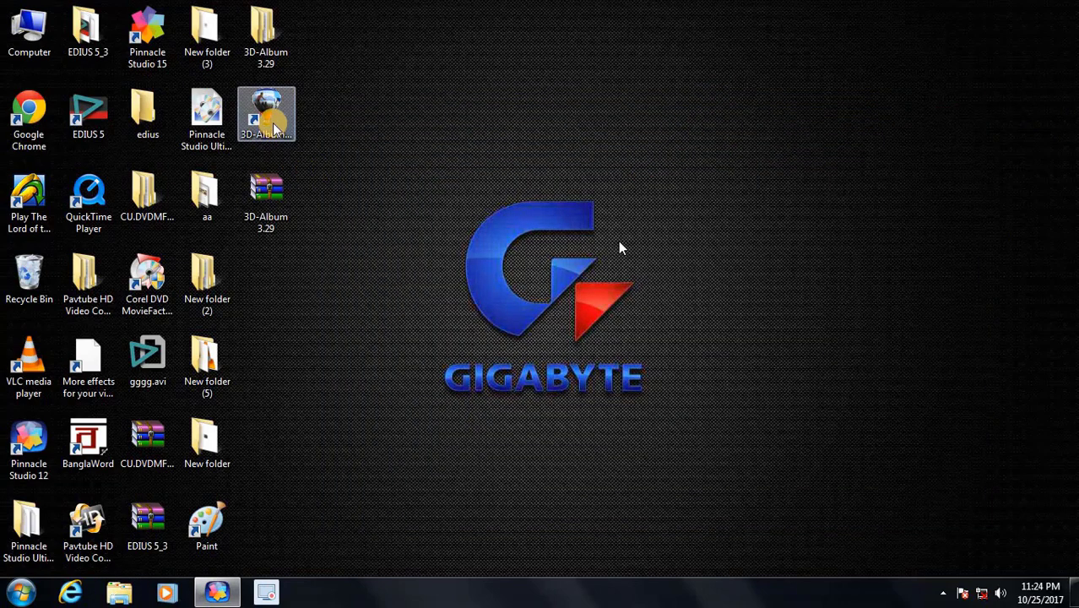
Step: Launch 3D-Album from the desktop and set the movie type for video capture to DV AVI
double_click(273, 120)
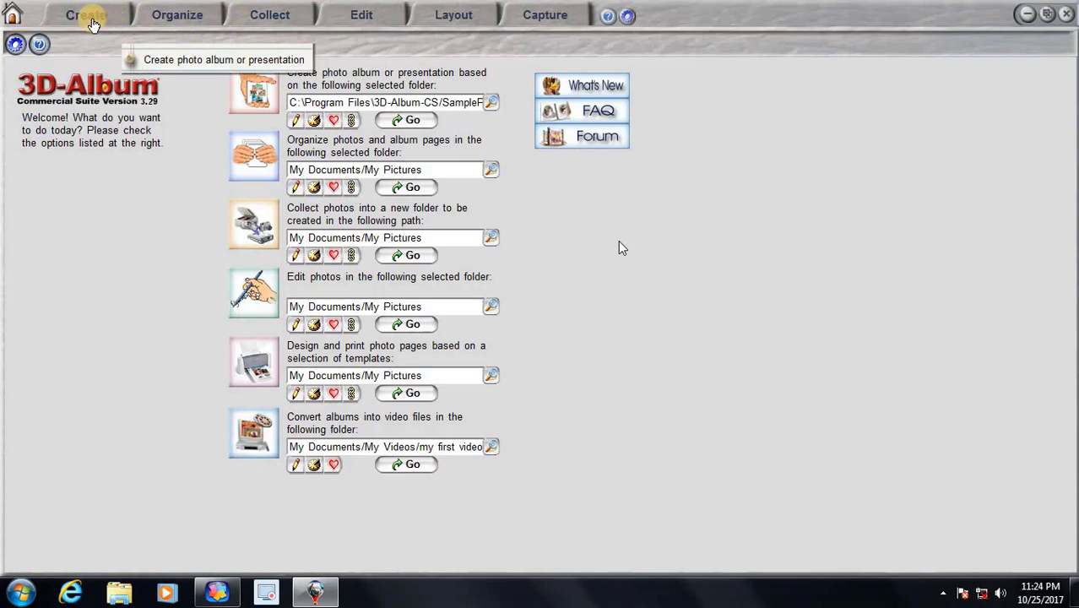
left_click(563, 15)
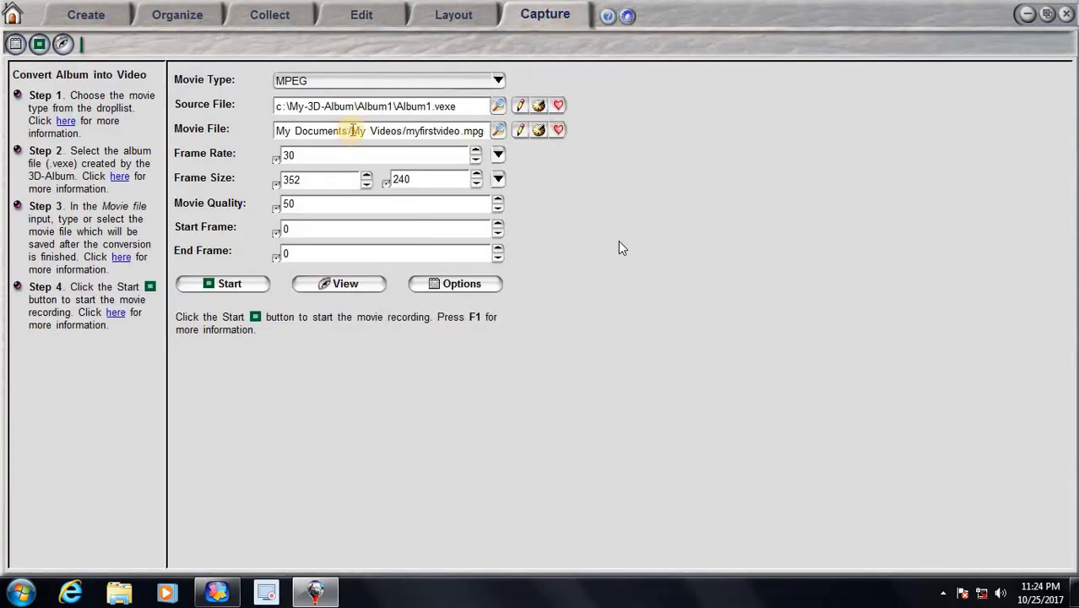
left_click(496, 82)
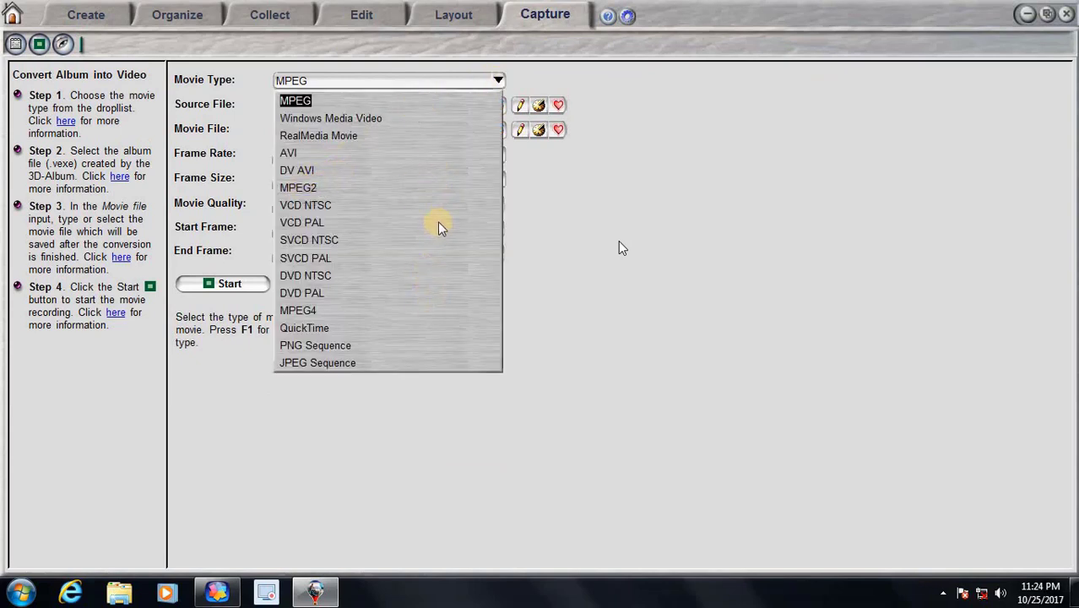
left_click(302, 170)
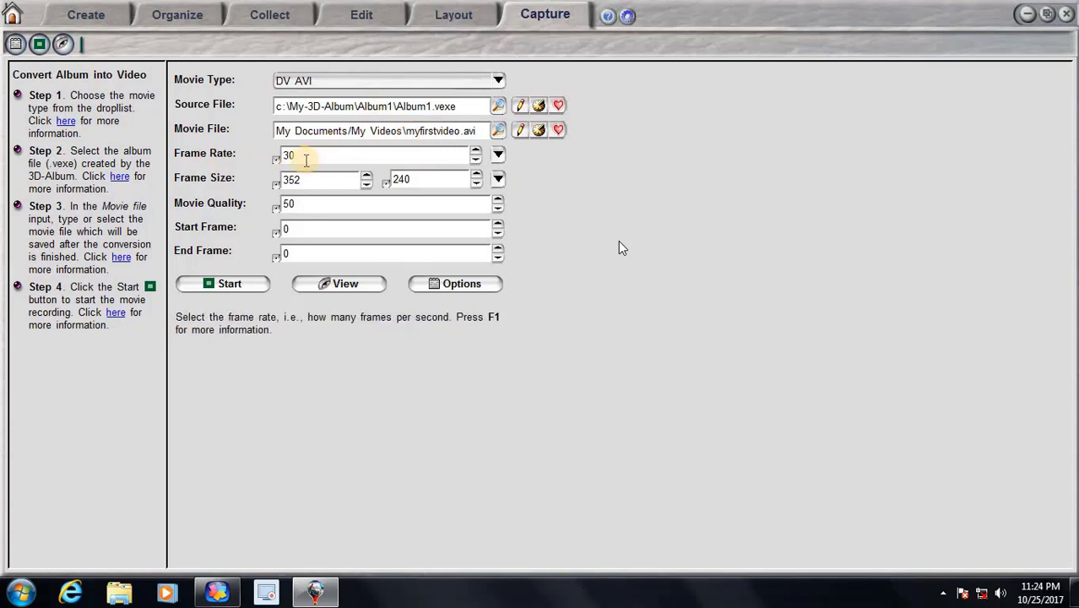
Step: Set the capture frame rate to 25 FPS, the frame size to DV PAL 720x576 and the movie quality to 100
left_click(498, 156)
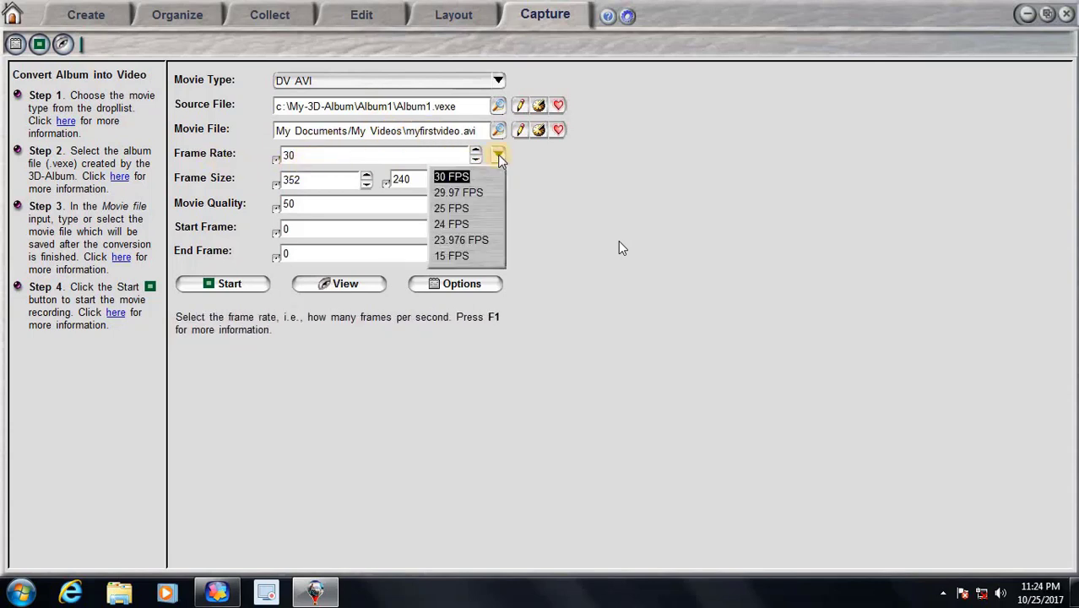
left_click(459, 211)
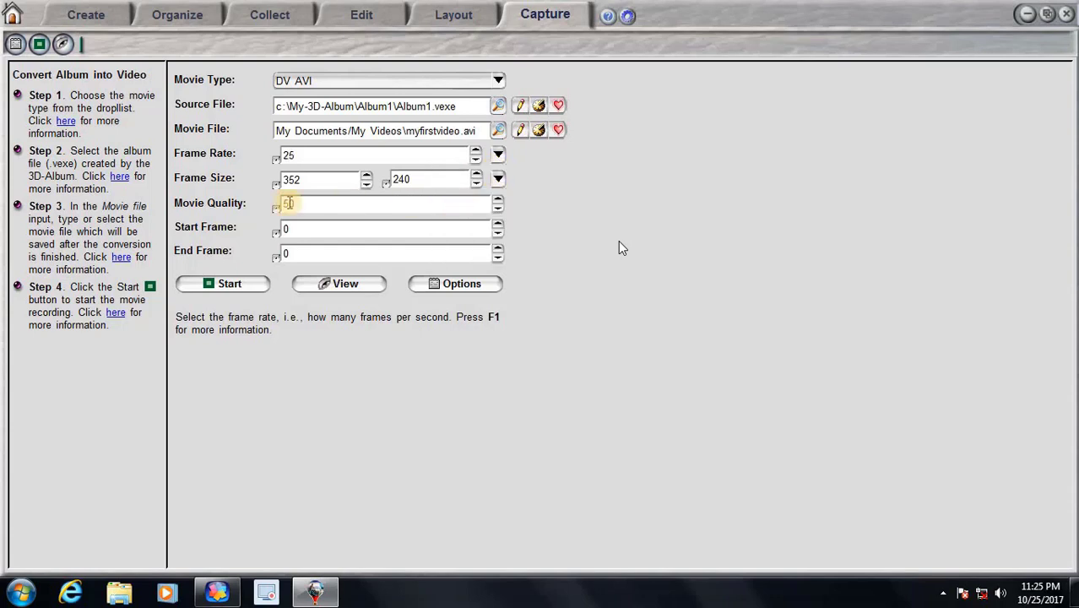
left_click(499, 181)
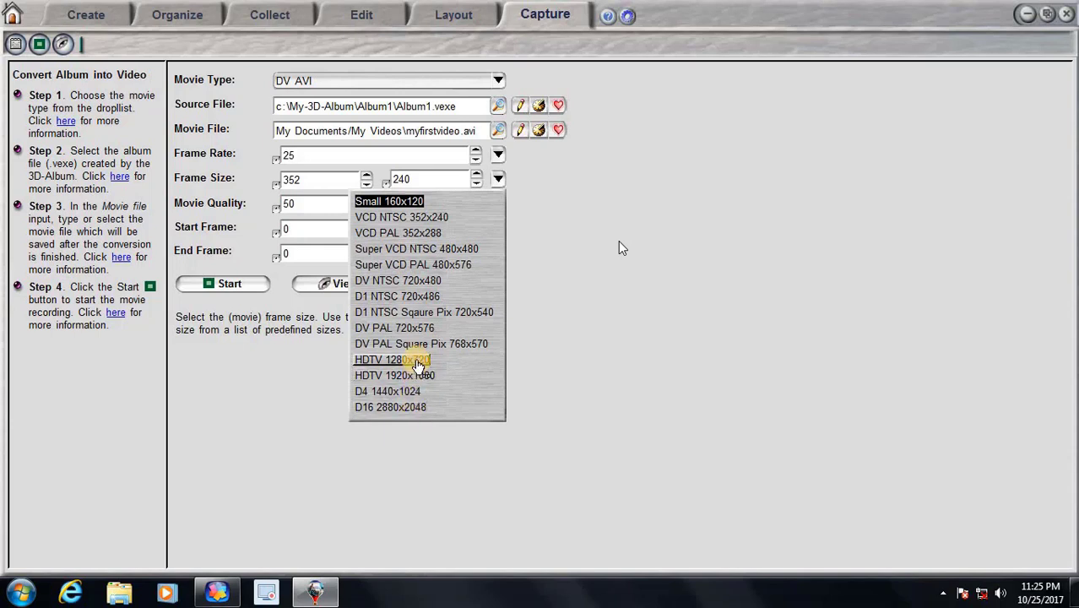
left_click(422, 332)
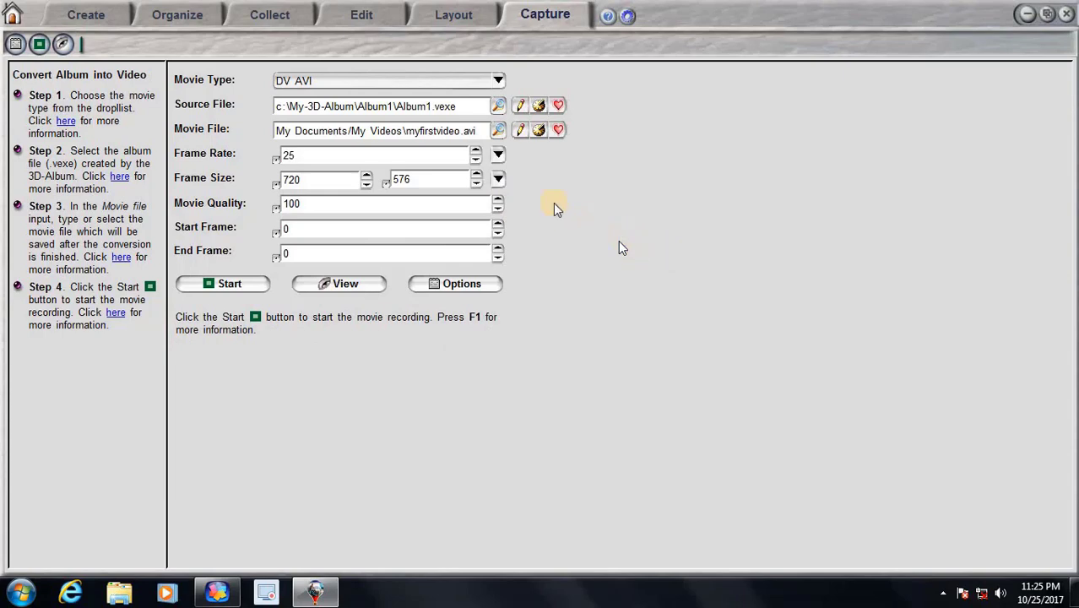
Step: In the photo organizer, browse My Computer to drive d: and load the photos from d:\paltu\New folder
left_click(202, 11)
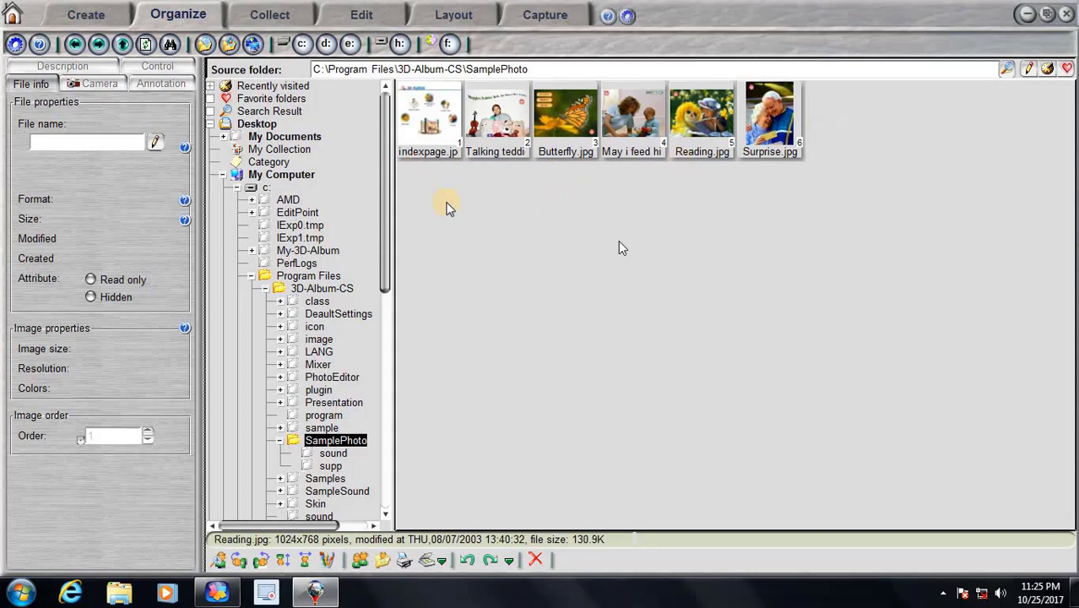
left_click(243, 178)
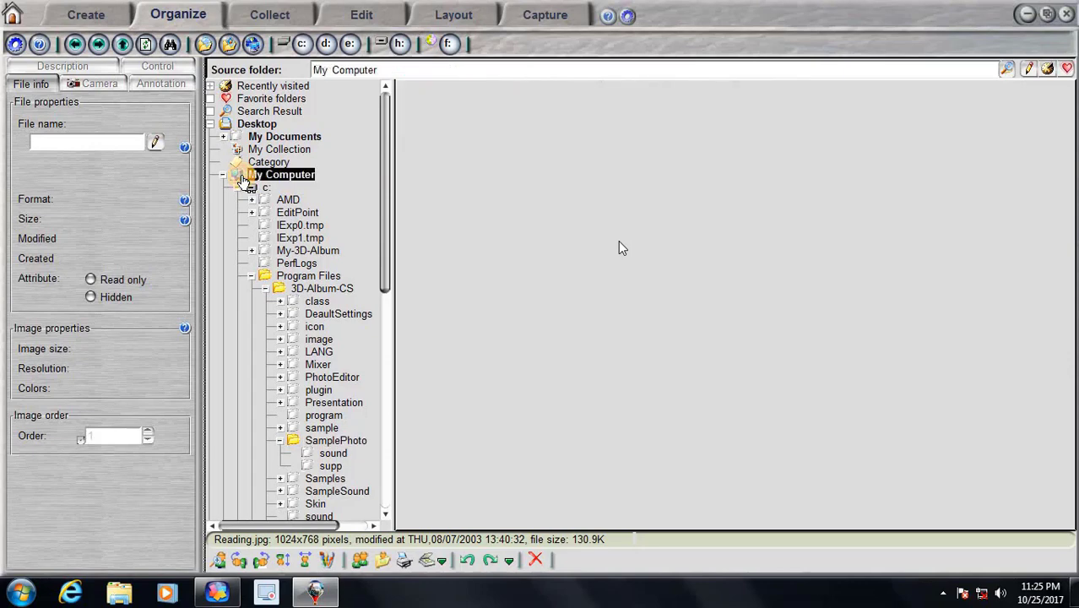
double_click(243, 177)
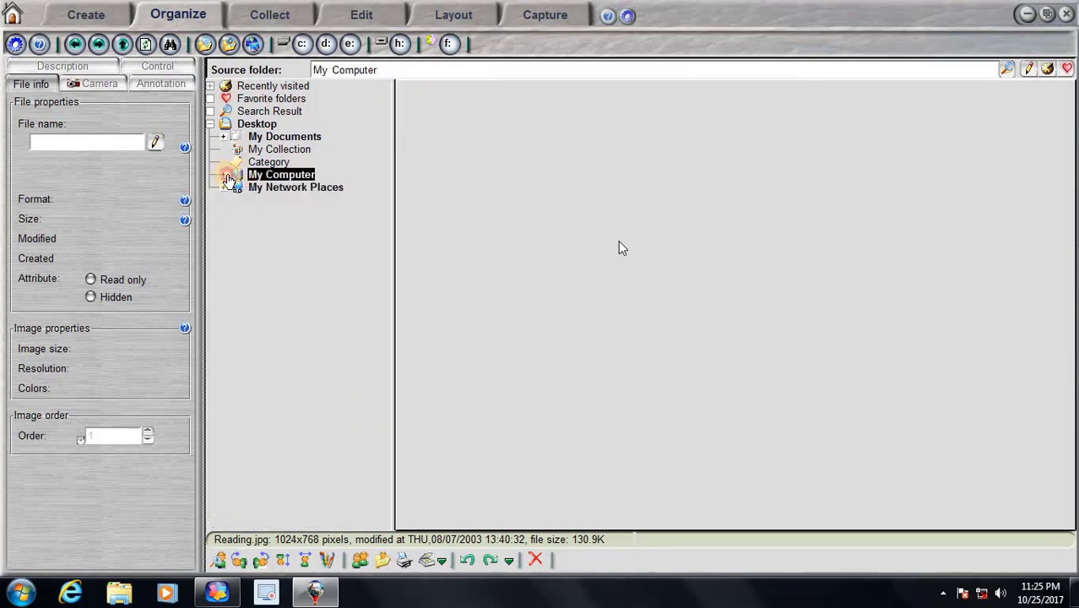
left_click(227, 178)
left_click_drag(384, 160, 399, 407)
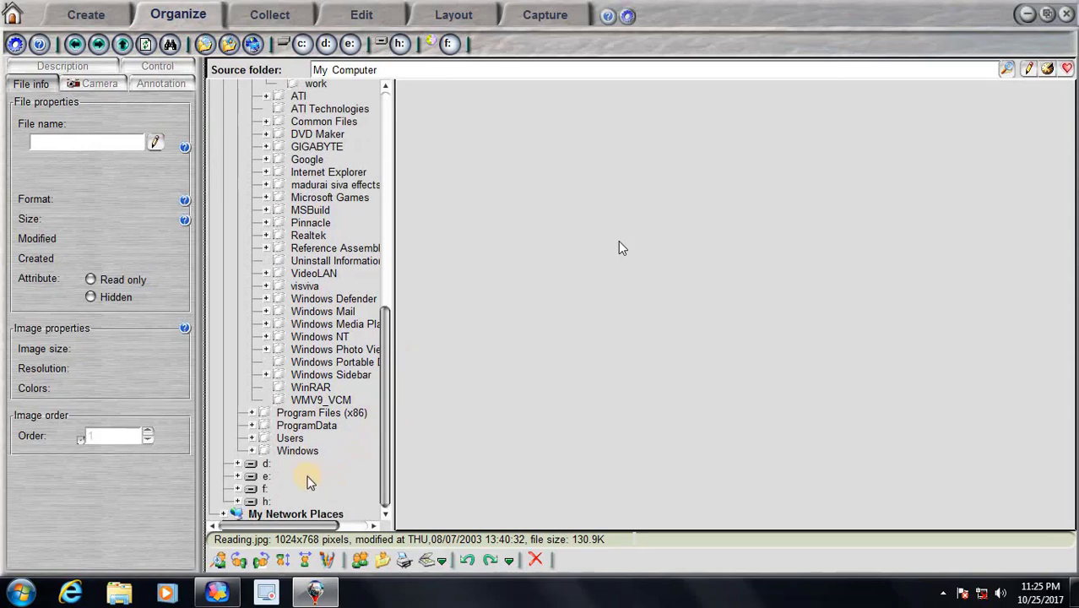
left_click(239, 464)
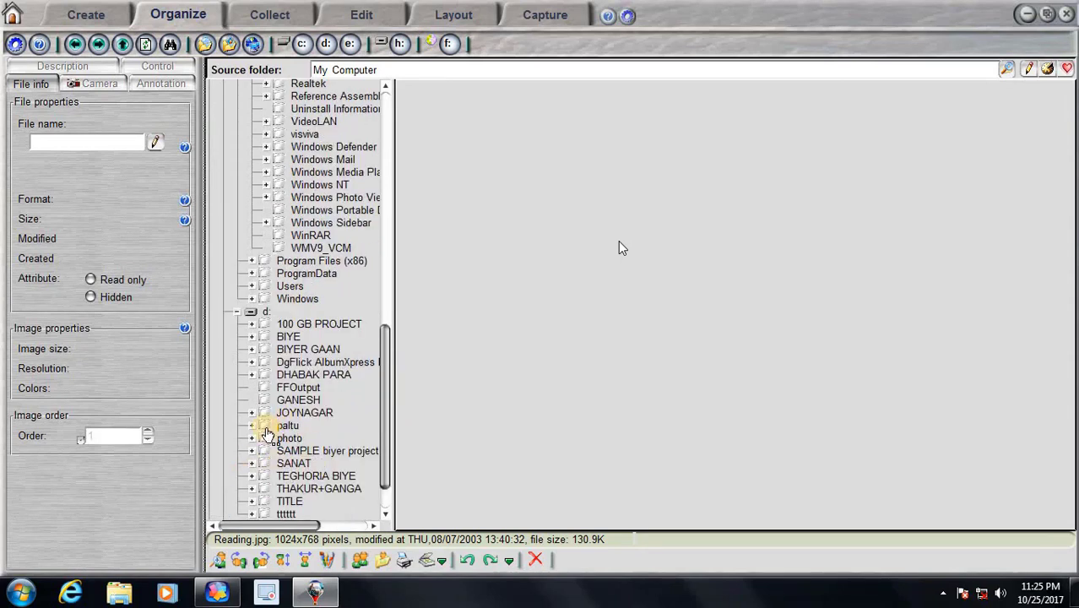
double_click(258, 429)
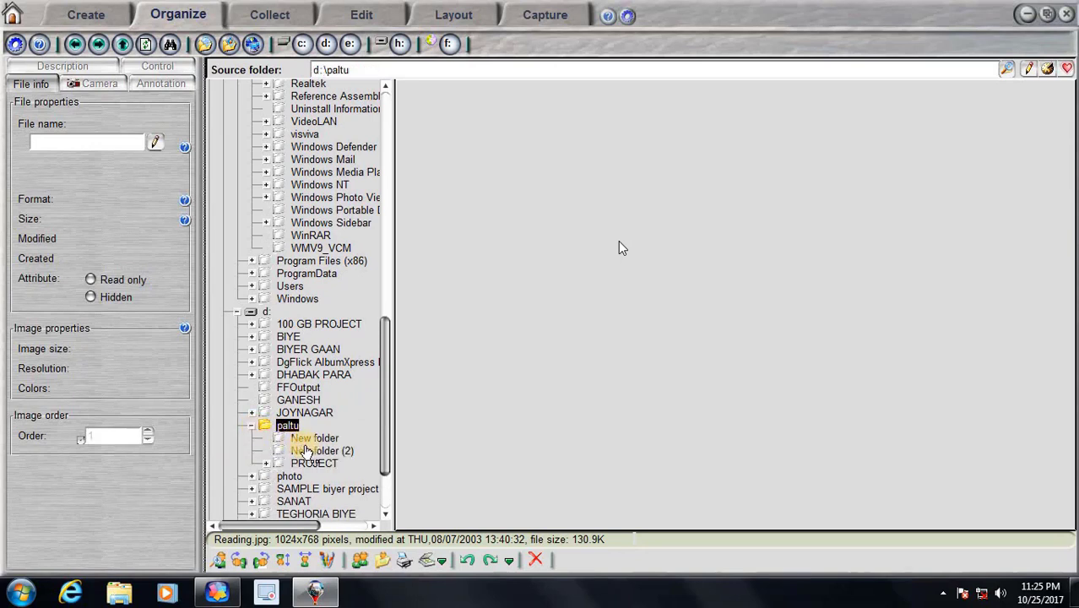
left_click(310, 441)
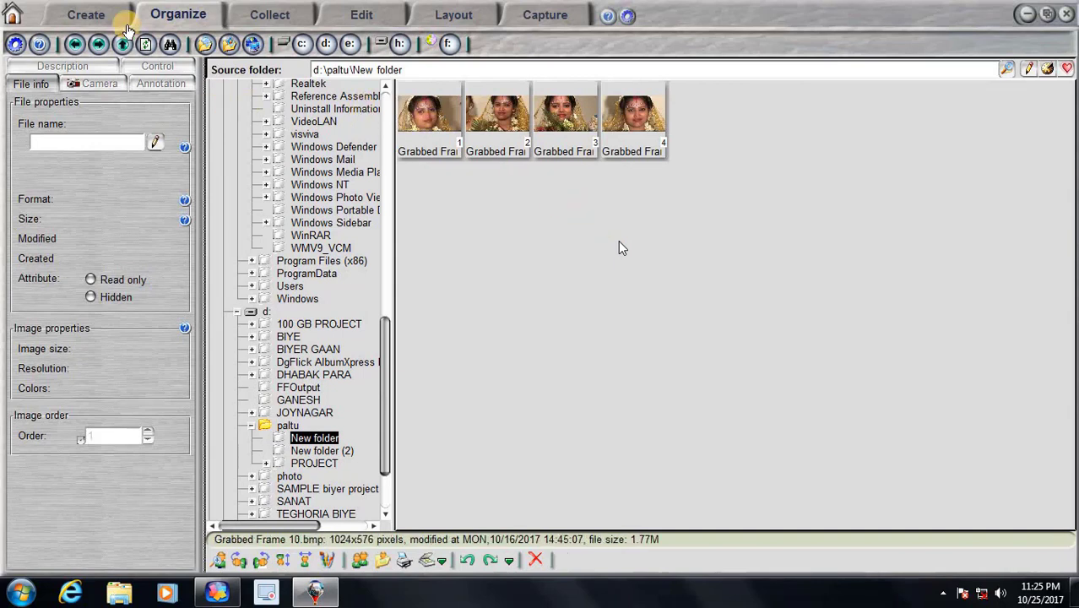
Step: Preview the album photos in the Photo Frames styles Fading#3, Spinning Frame#2, Photo Clock, Photo Clock#2 and Photo Frame#2
left_click(82, 19)
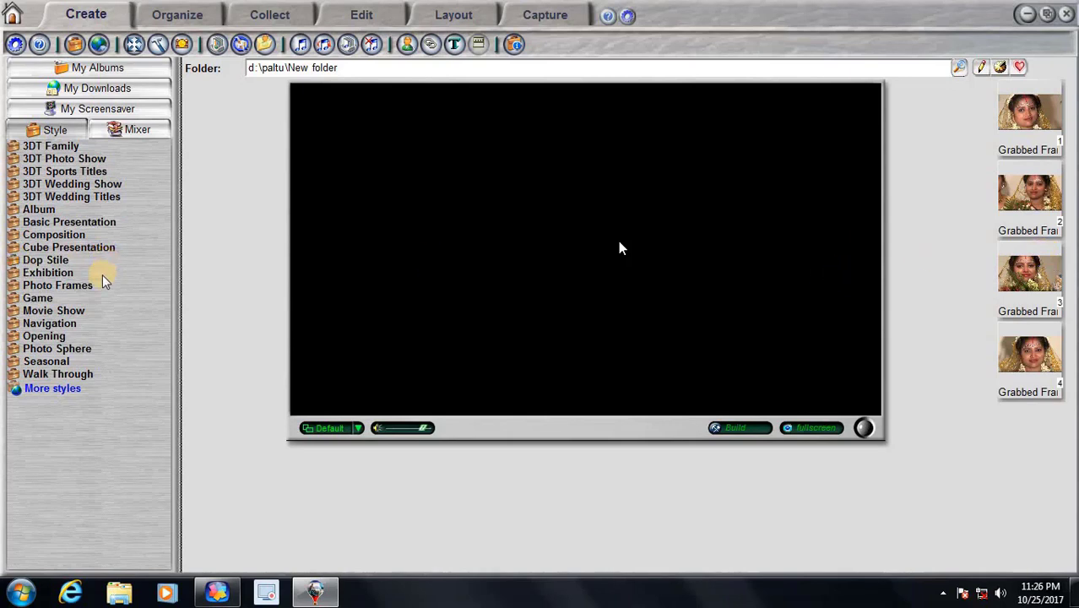
left_click(77, 286)
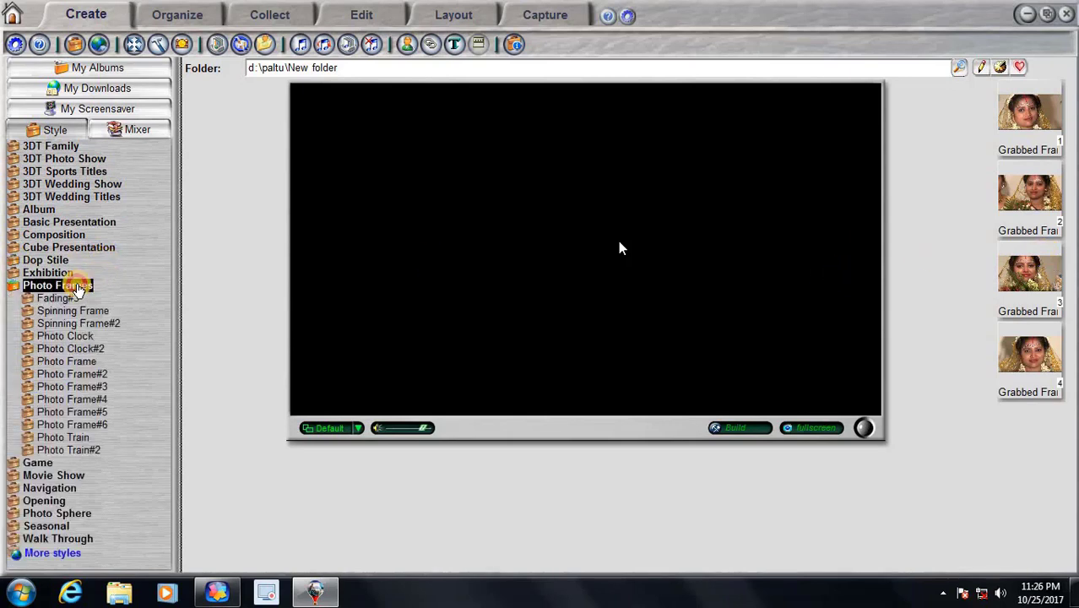
left_click(66, 300)
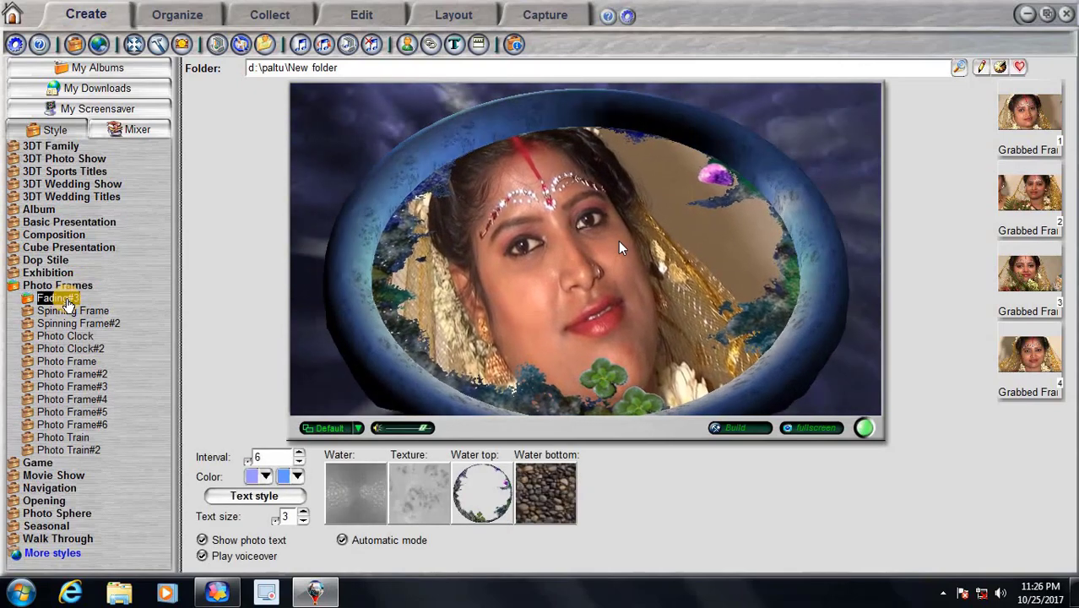
left_click(62, 324)
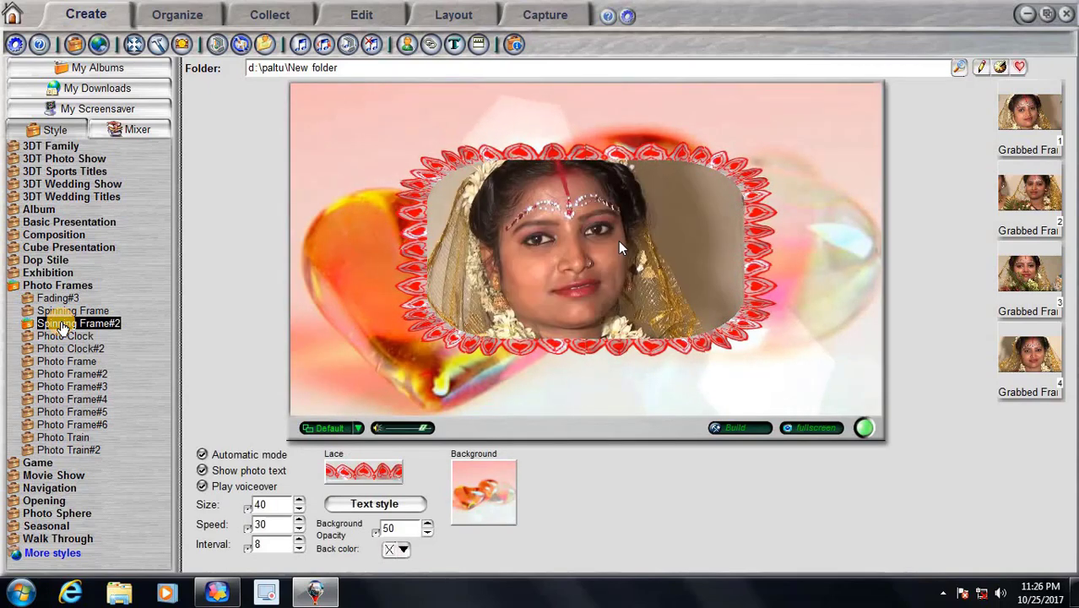
left_click(64, 337)
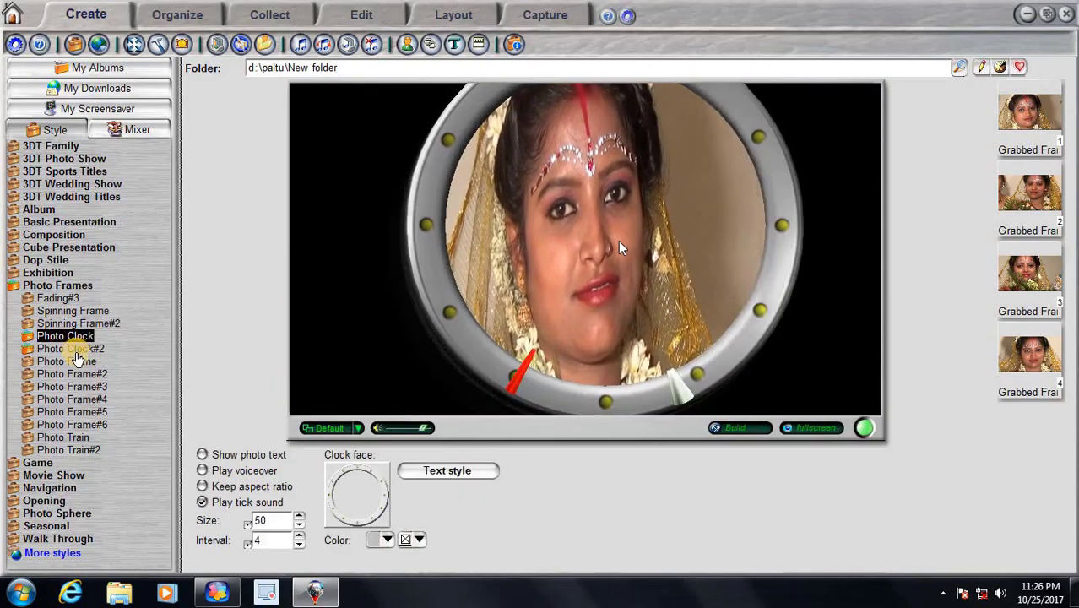
left_click(72, 350)
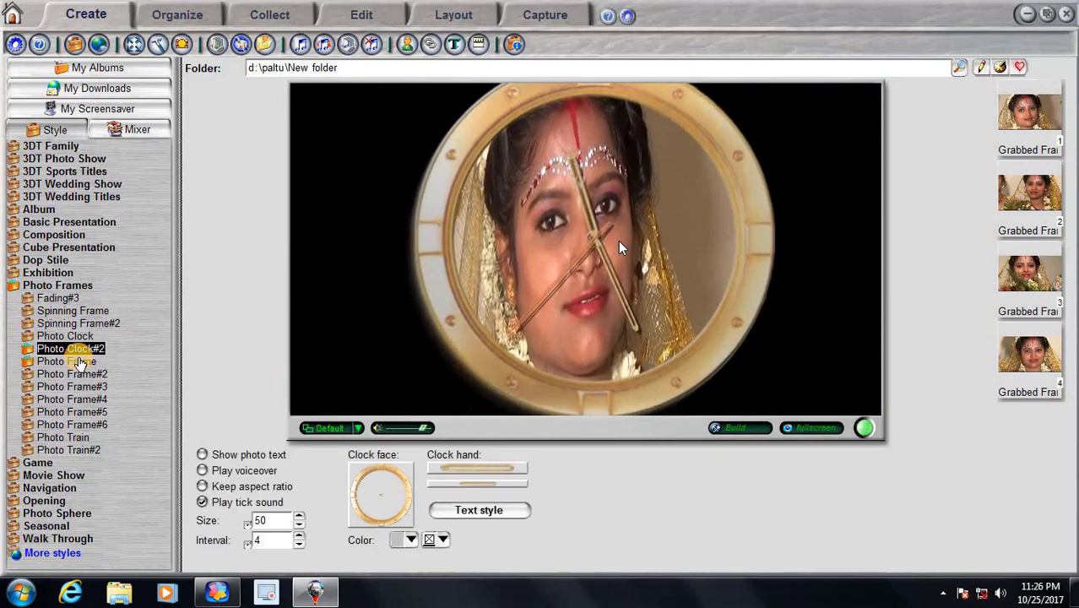
left_click(79, 374)
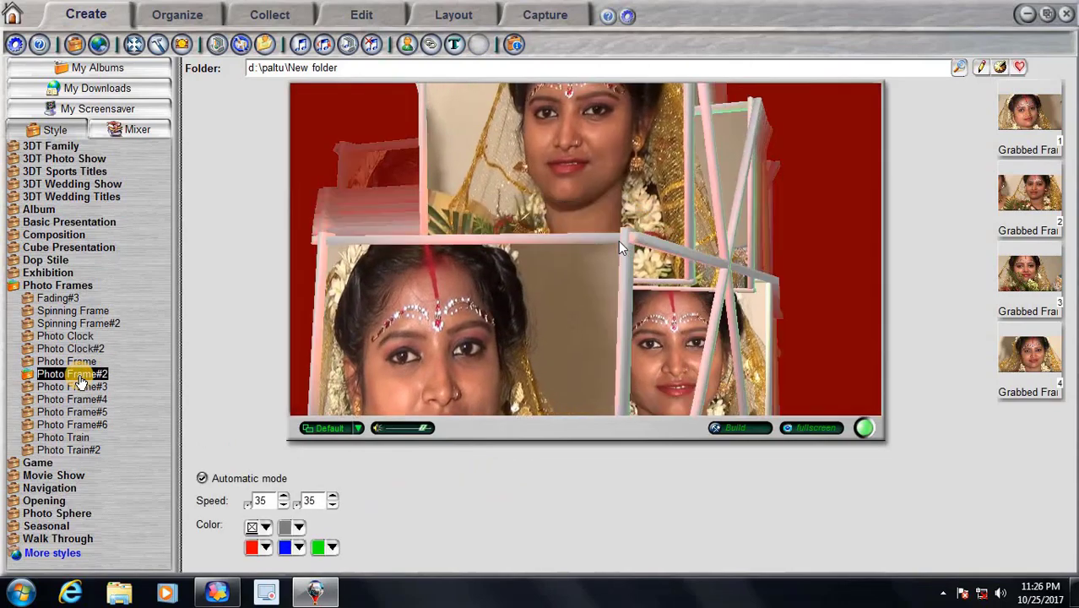
Step: Apply the Photo Frame#3 style and set the preview's aspect ratio to 16:9
left_click(81, 386)
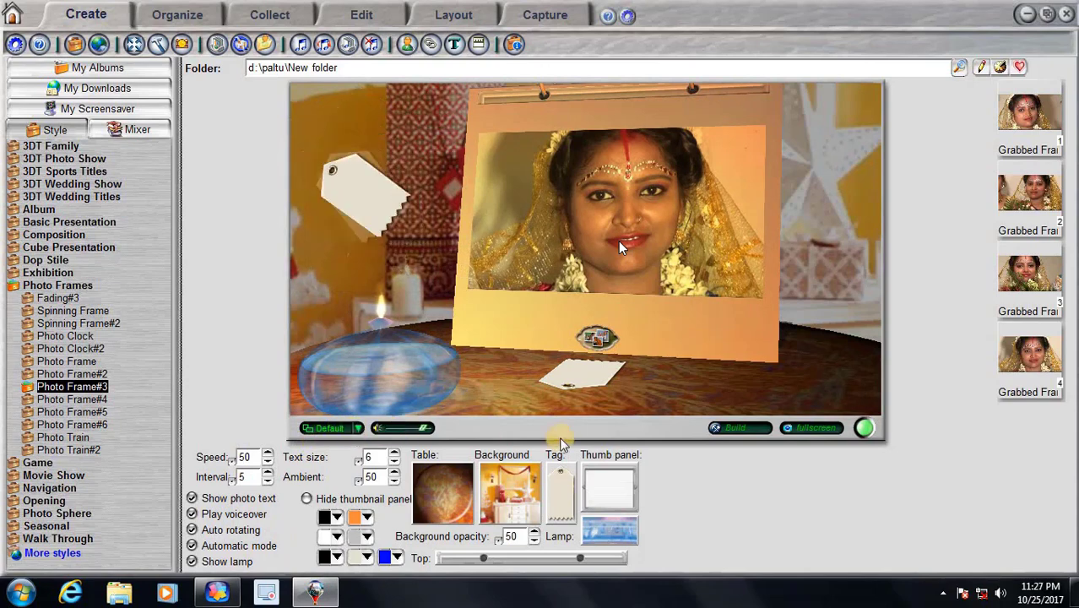
left_click(353, 427)
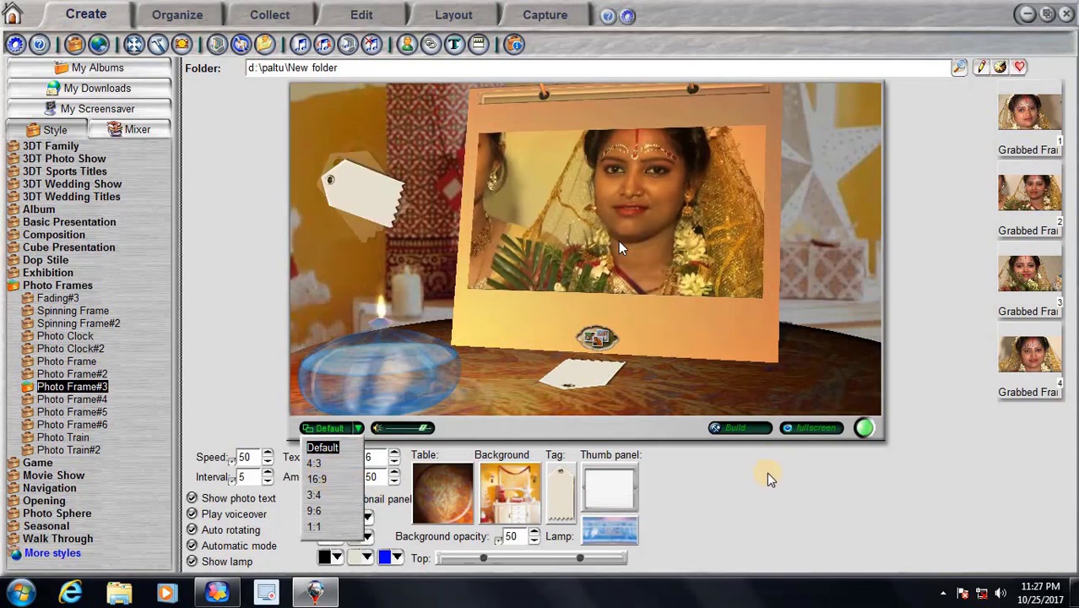
left_click(319, 480)
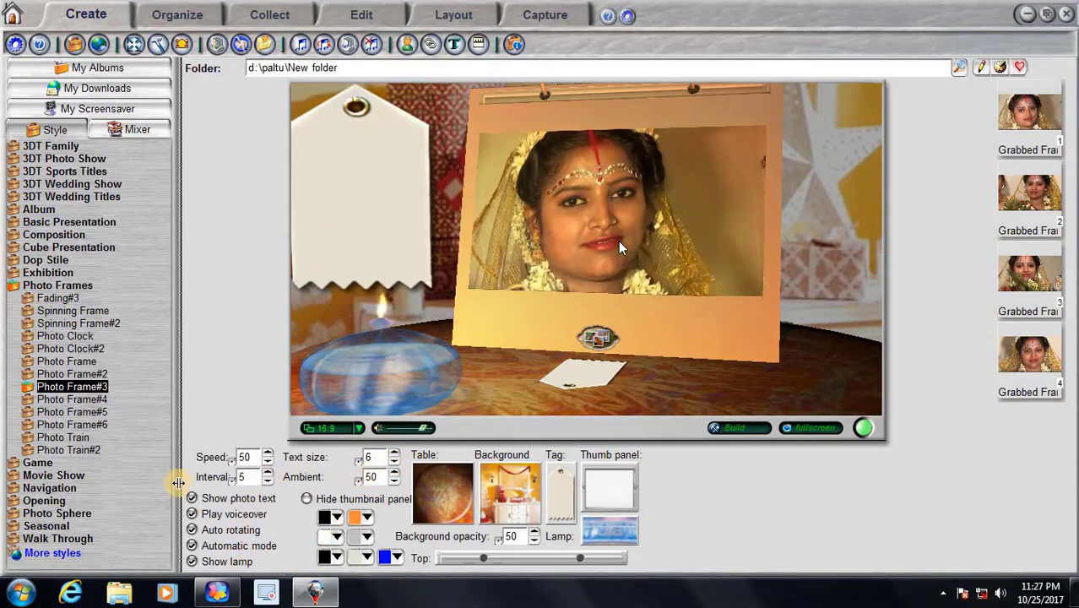
Step: Preview the photos in the Photo Frame#4, Photo Frame#5, Photo Frame#6 and Photo Train styles
left_click(86, 402)
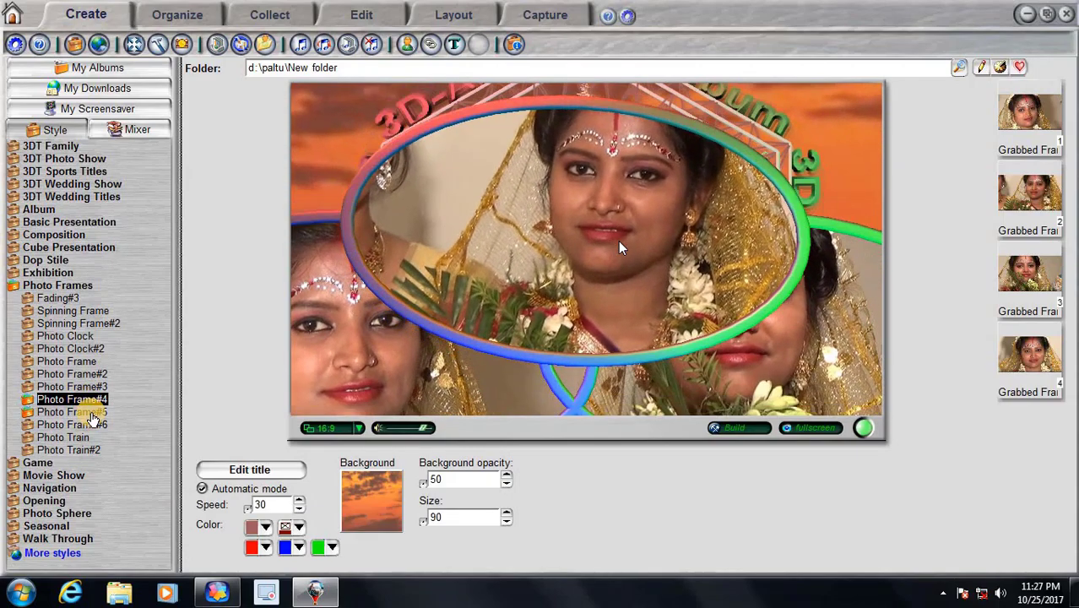
left_click(92, 413)
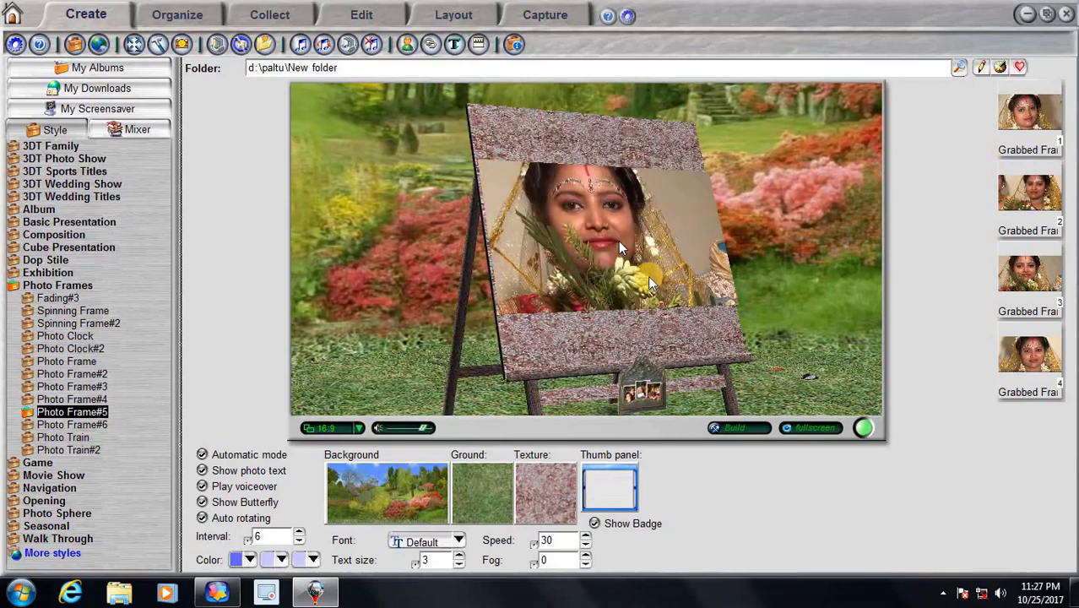
left_click(89, 424)
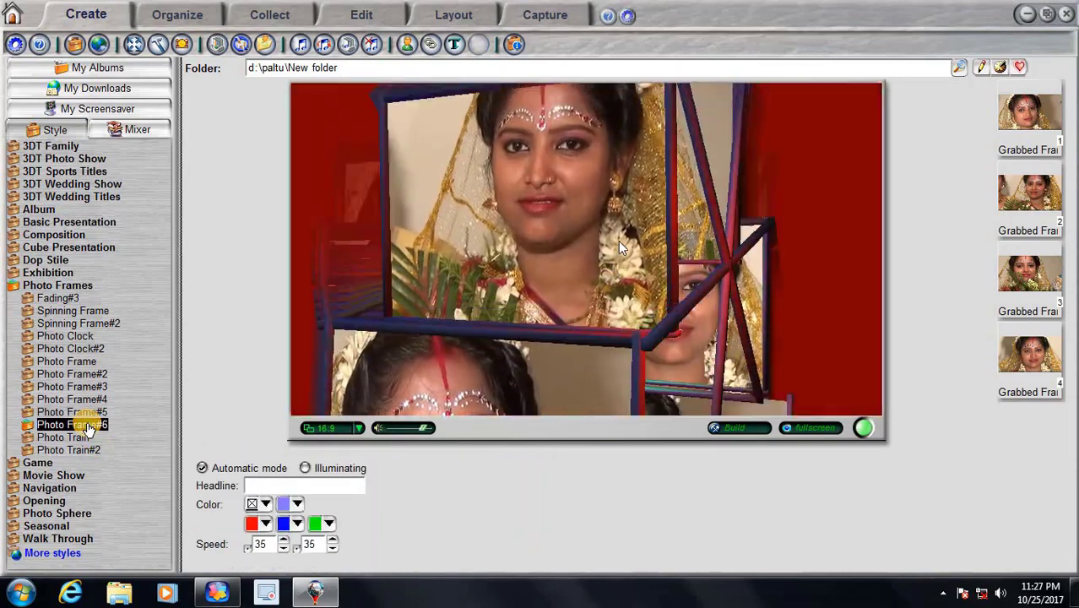
left_click(81, 438)
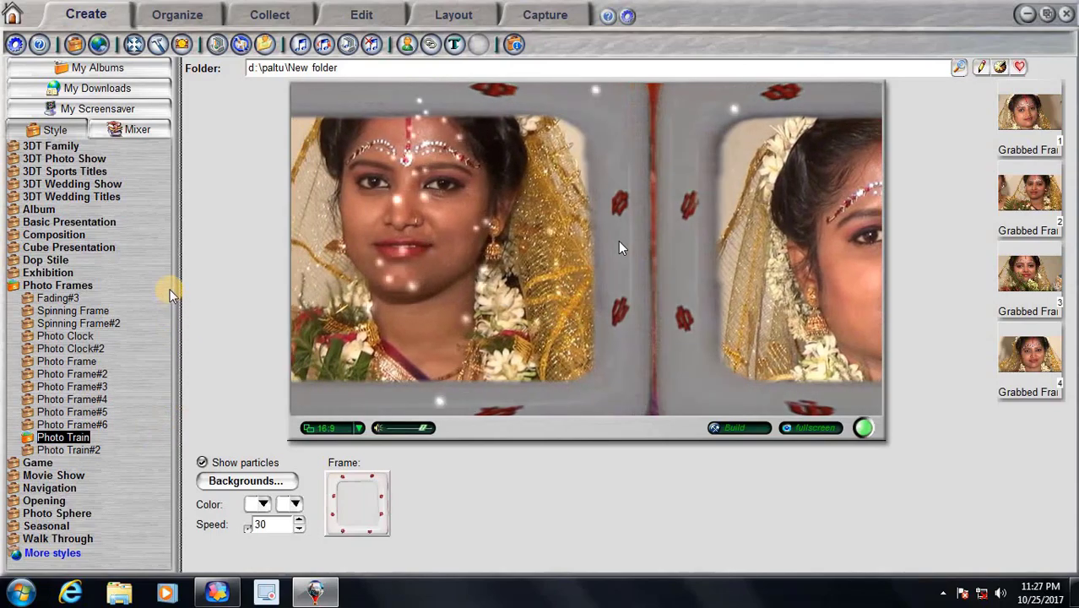
Step: Apply the TDTWeddingTA0001 style from 3DT Wedding Titles and bring up its title settings
left_click(66, 197)
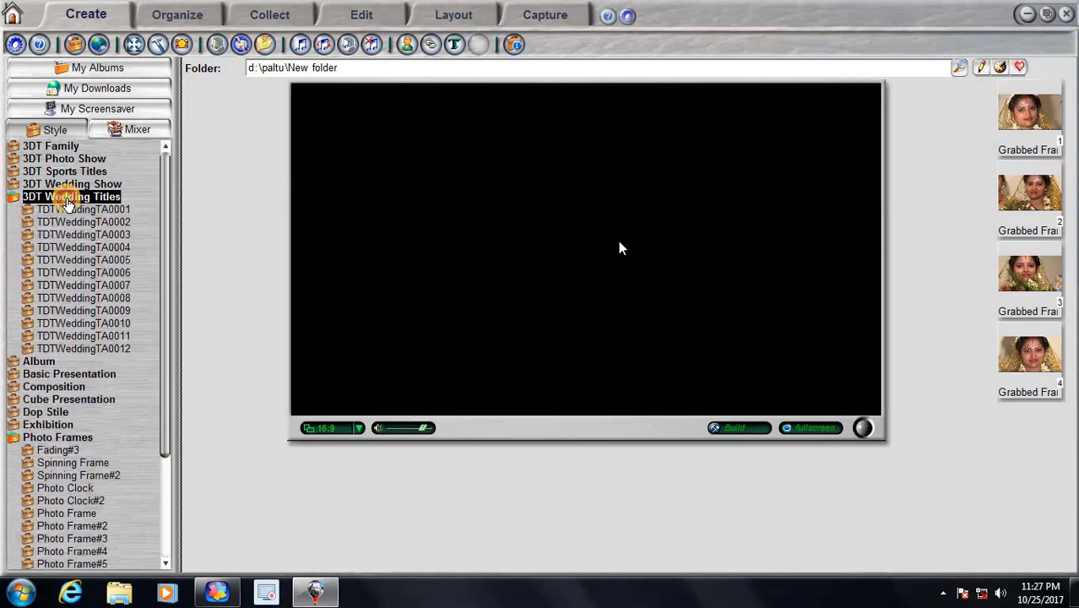
left_click(74, 211)
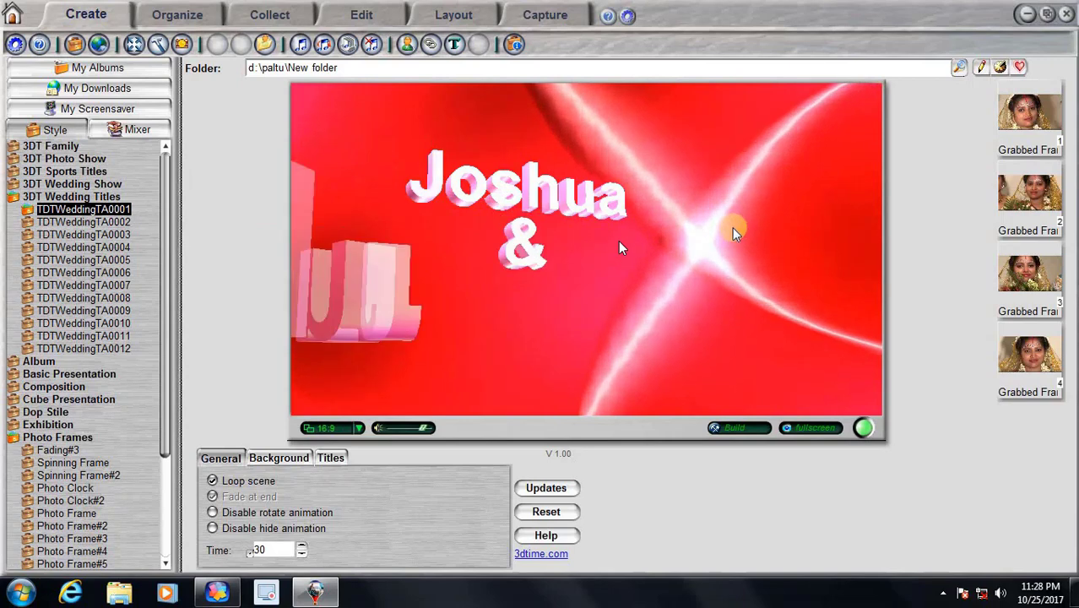
left_click(330, 458)
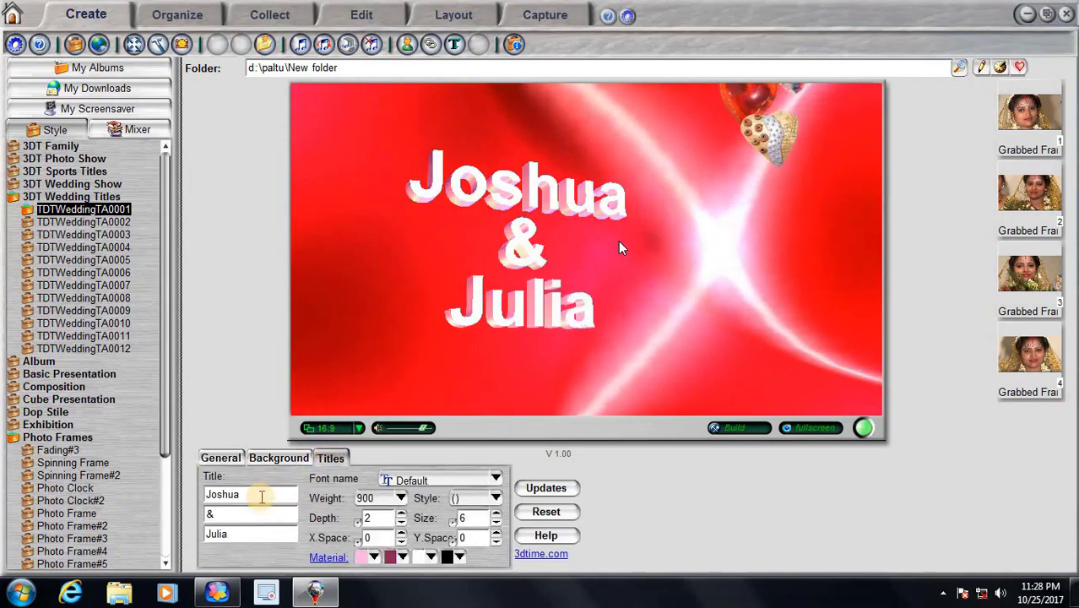
Step: Select the first title line's text, launch BanglaWord and write স্টুডিও টেক in Amar Bangla Normal, size 20
left_click_drag(282, 495, 187, 504)
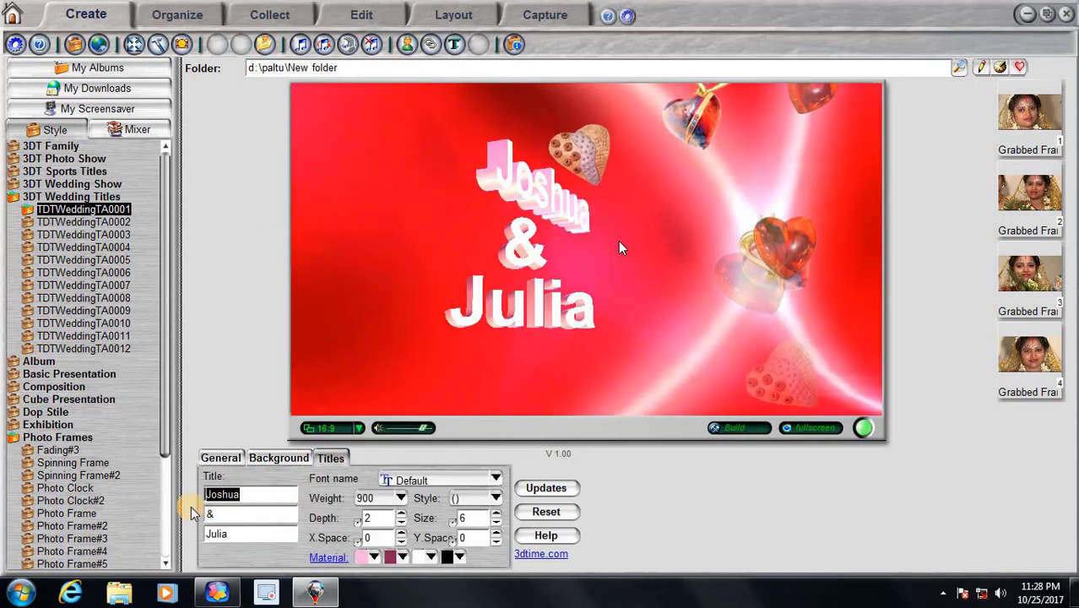
key("super")
key("Up")
key("Up")
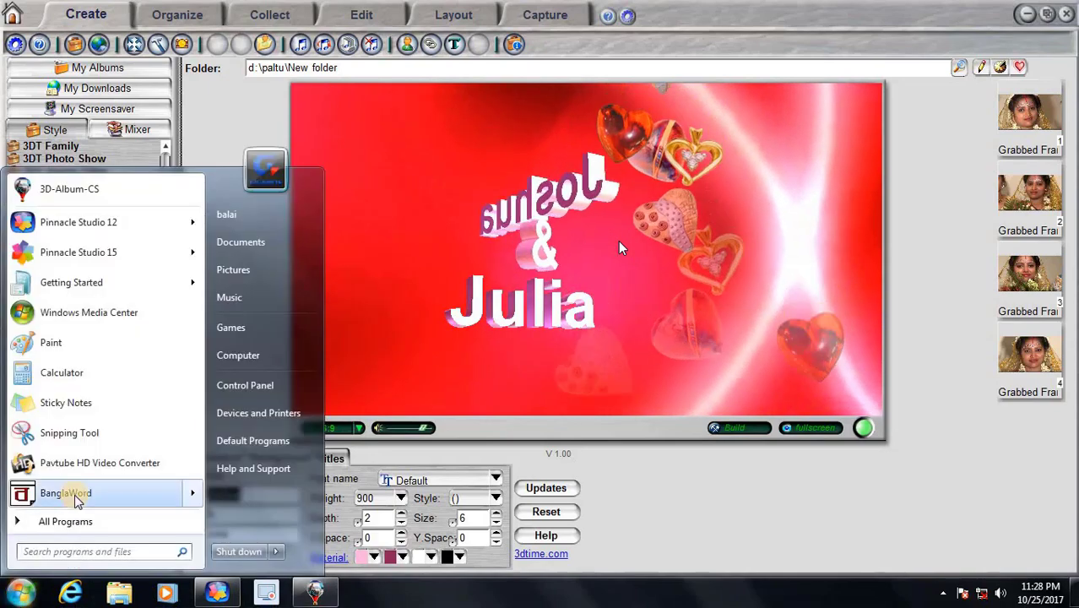
key("Return")
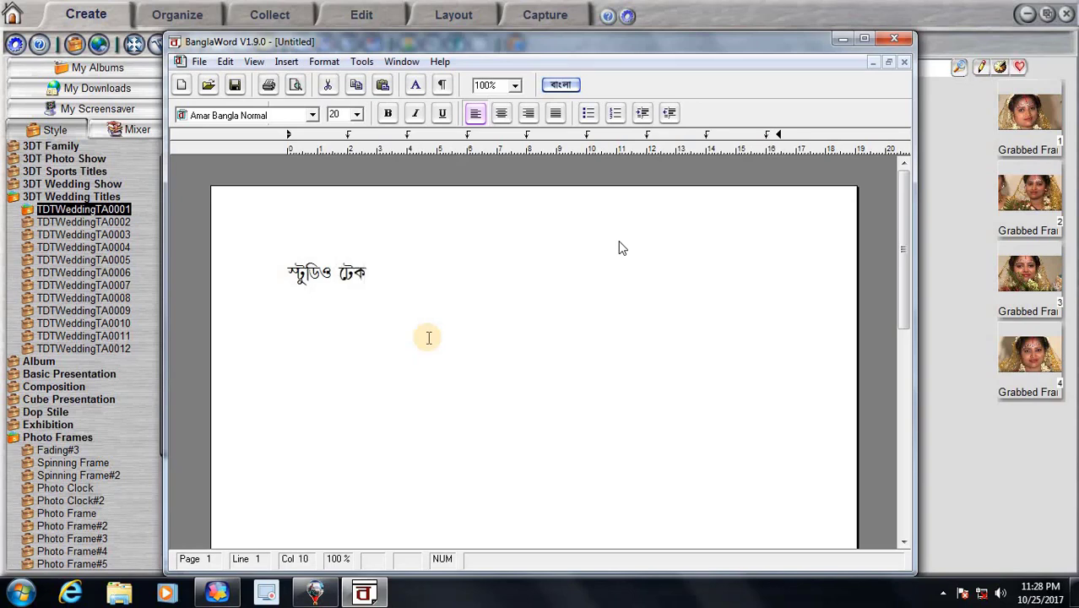
Step: Switch back to 3D-Album and replace the first and second title lines with the Bangla text from BanglaWord
left_click(313, 594)
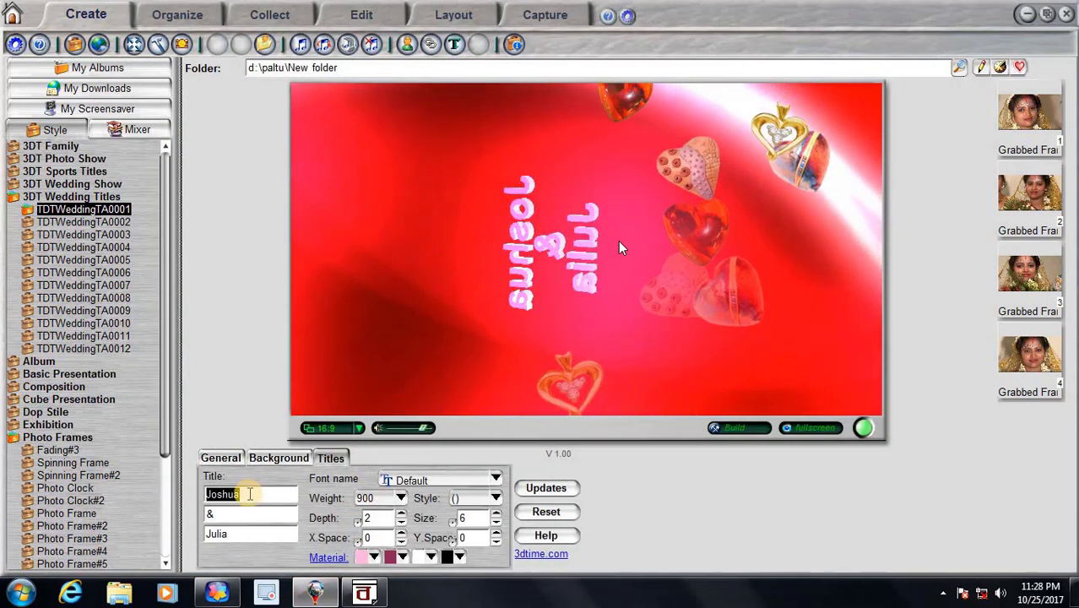
type("ØV¥¢XJ -VL")
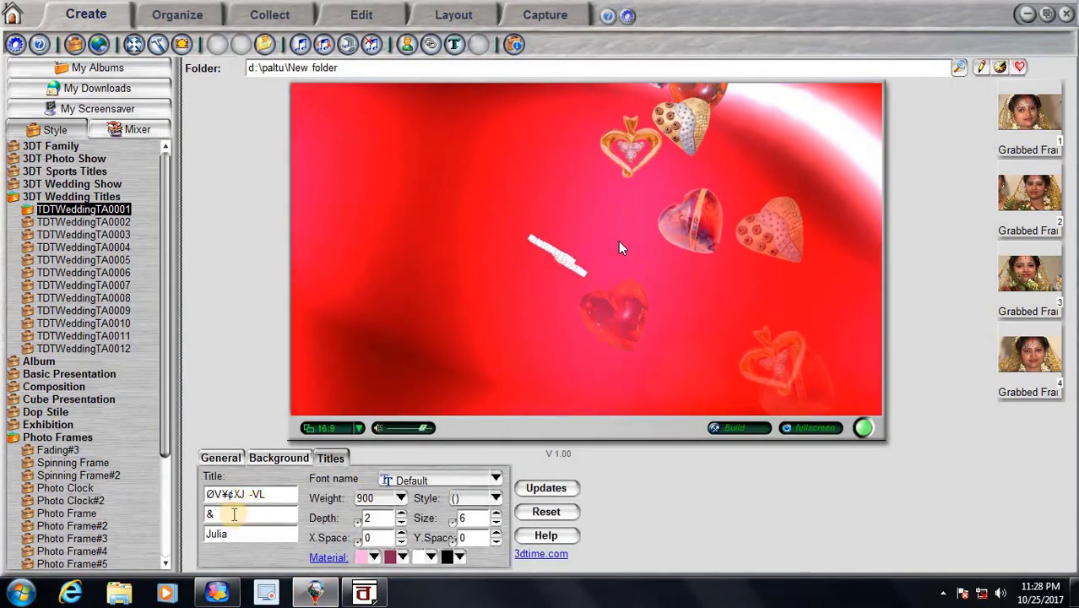
double_click(207, 514)
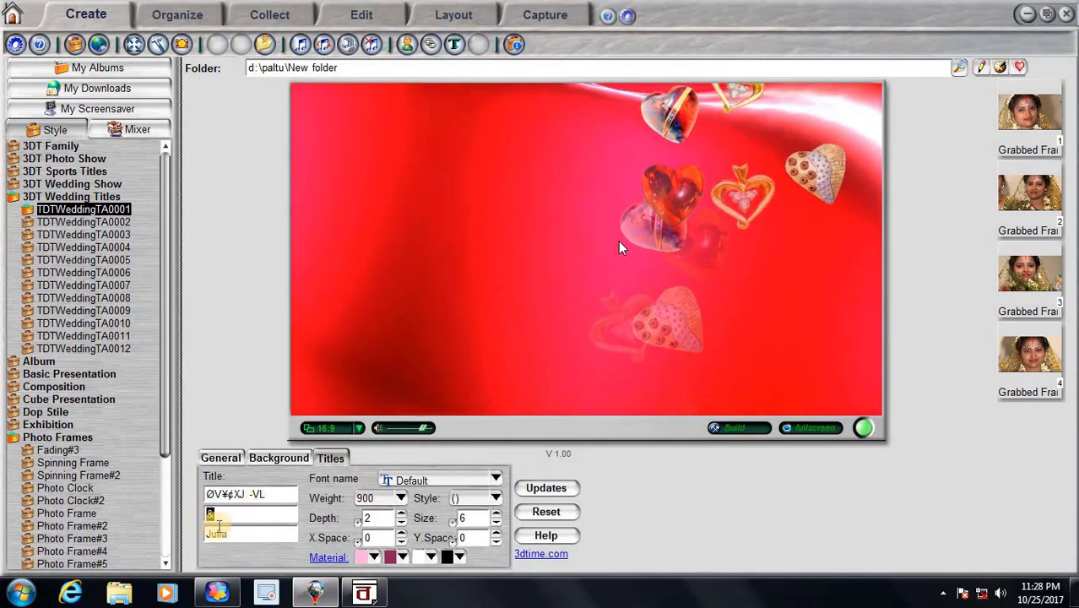
double_click(220, 533)
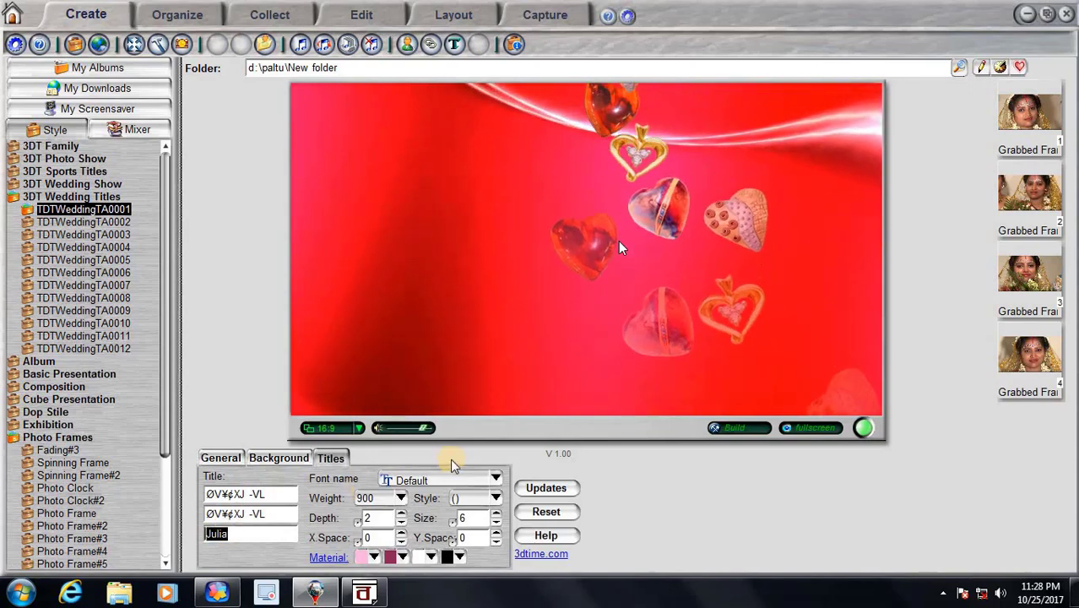
Step: Set the title font to the Bangla-script font listed between Alibi and Andalus
left_click(493, 479)
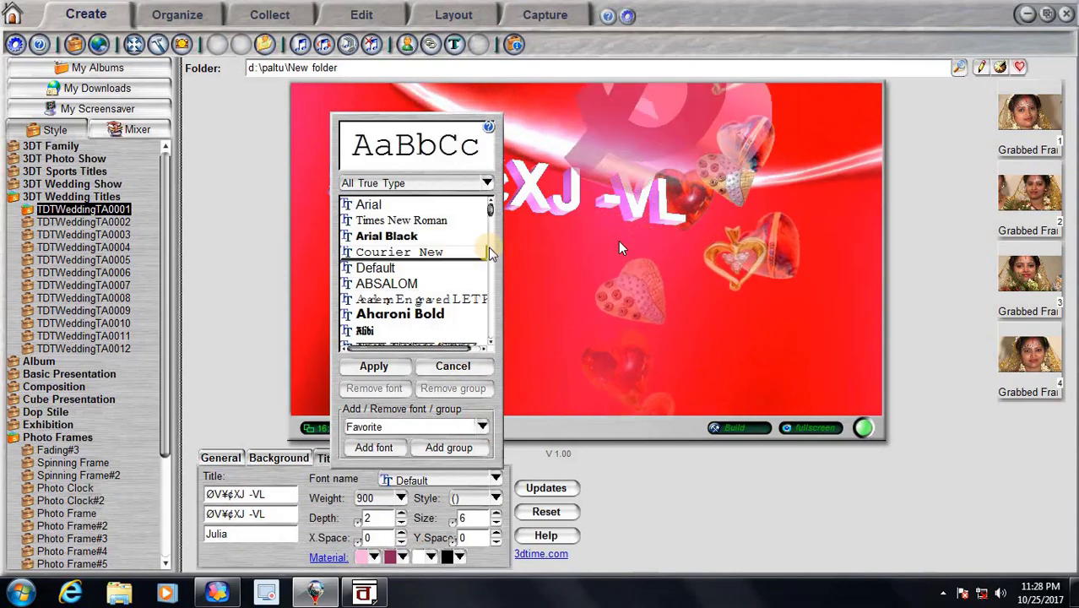
left_click_drag(493, 210, 495, 218)
left_click(441, 291)
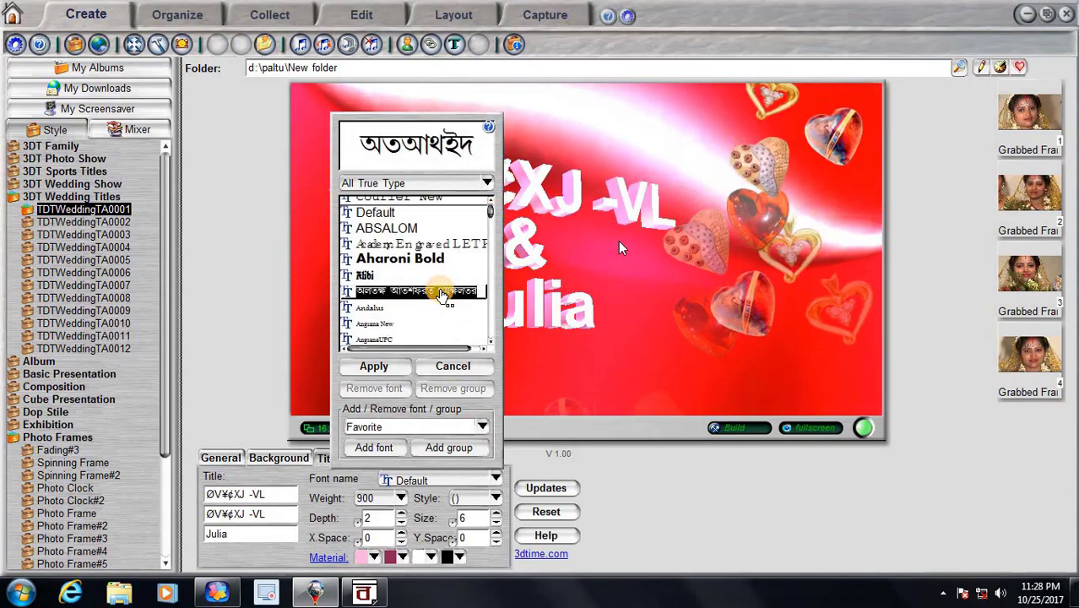
double_click(437, 289)
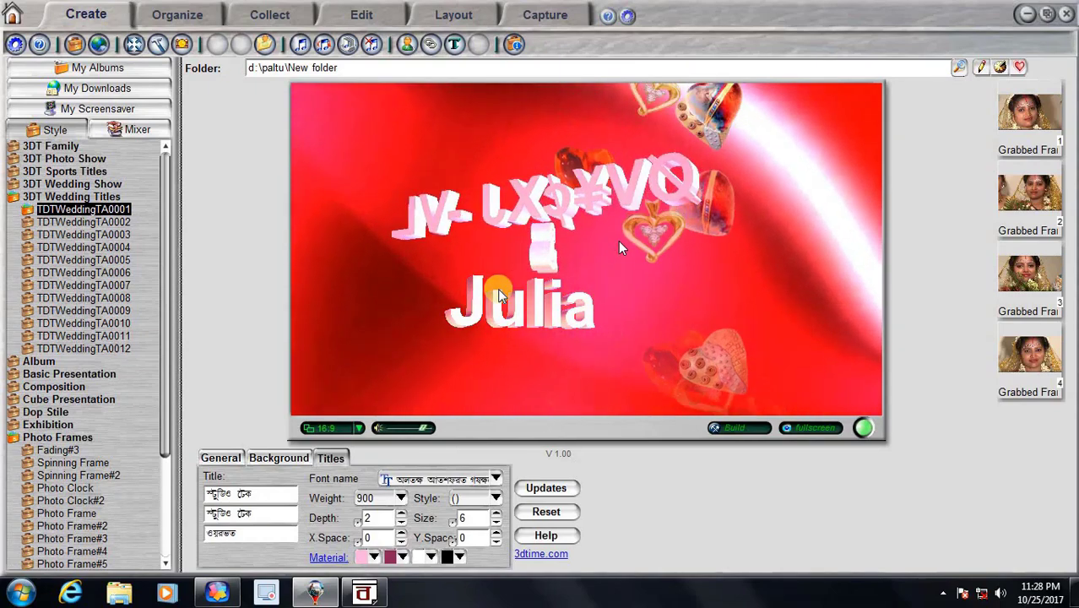
Step: Check the current title style's background and general settings, and switch to the TDTWeddingTA0002 style from 3DT Wedding Titles
left_click(278, 457)
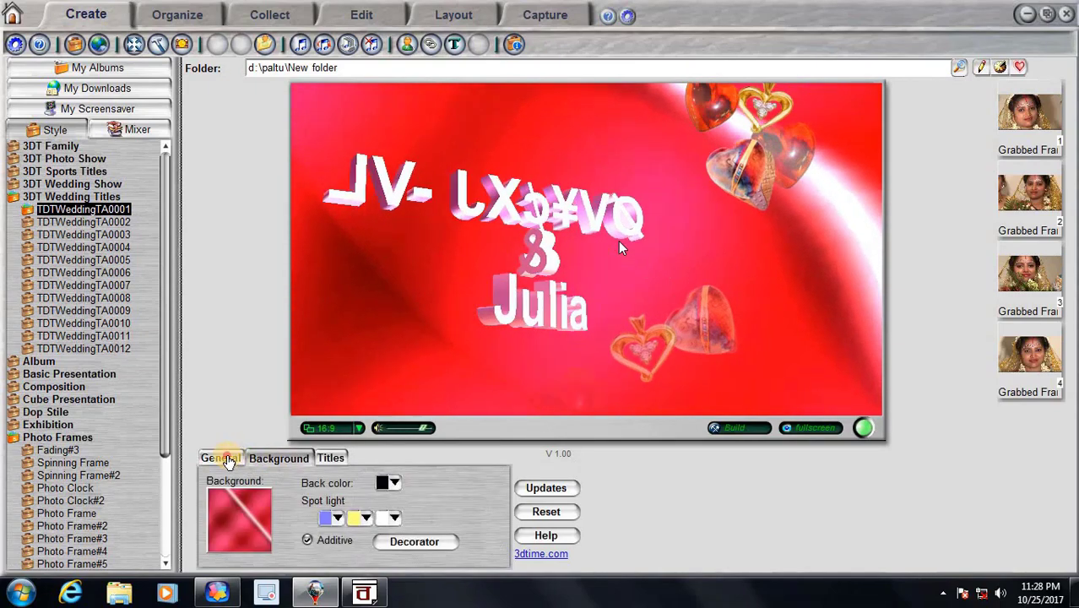
left_click(227, 458)
left_click(108, 221)
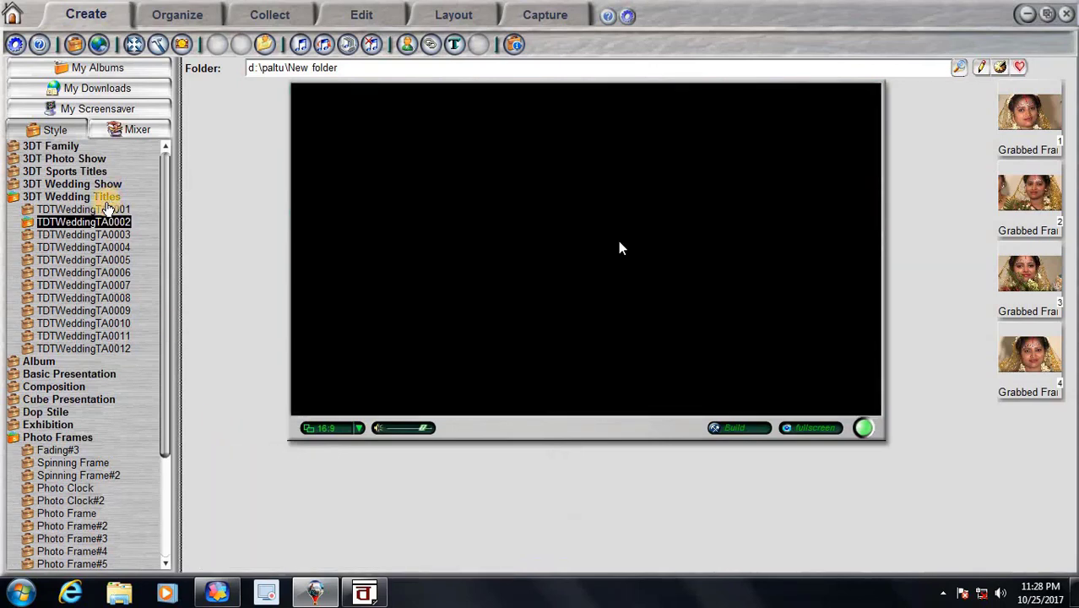
left_click(265, 226)
key("Up")
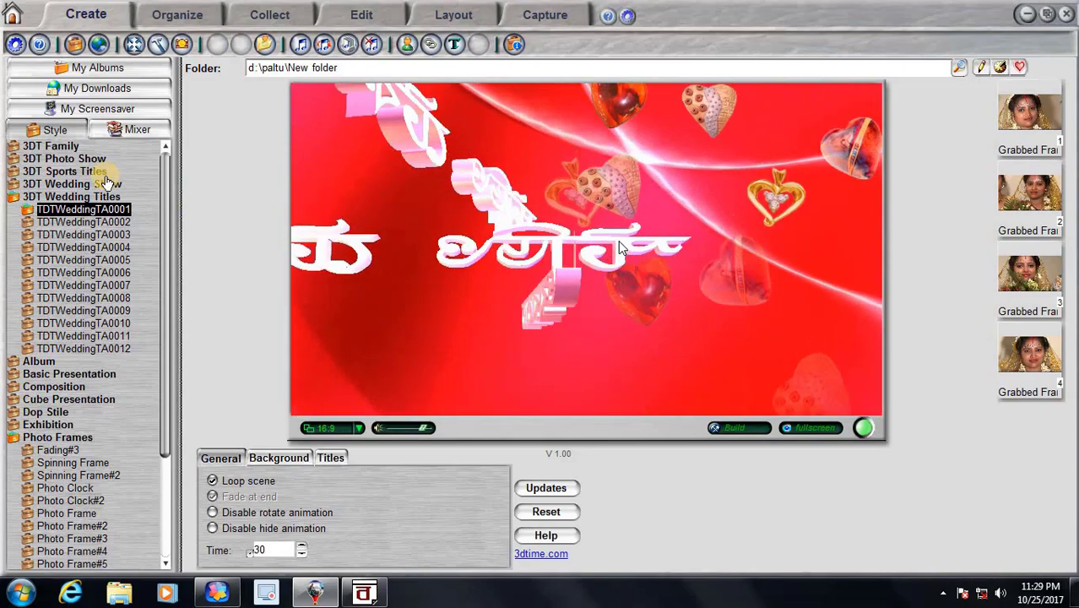
left_click(108, 222)
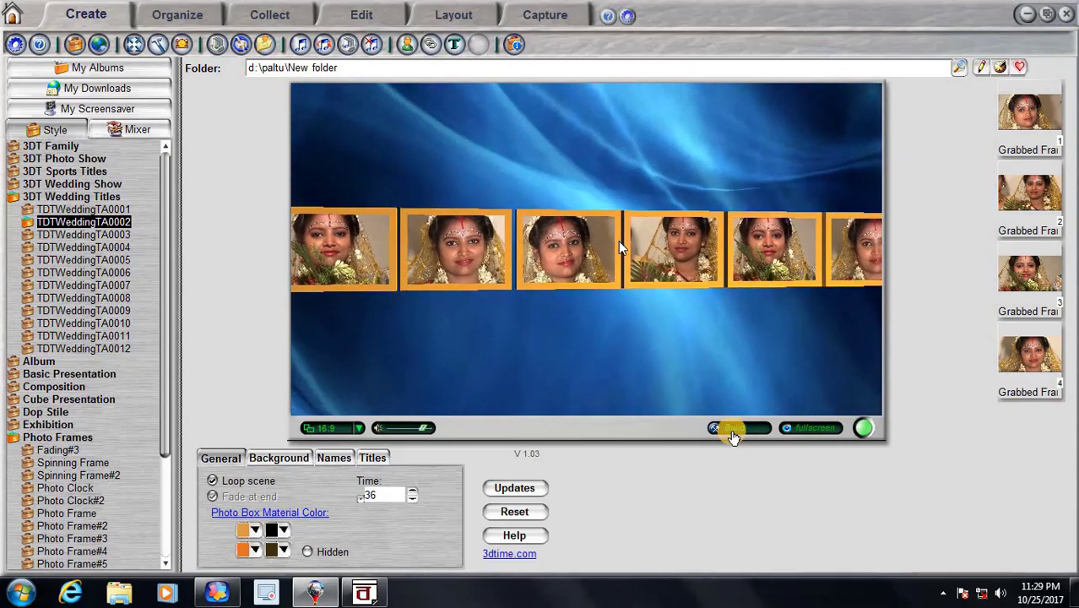
Step: Build the presentation as an application in c:\My-3D-Album\Album1, deleting the folder's existing contents and accepting the desktop shortcut
left_click(734, 433)
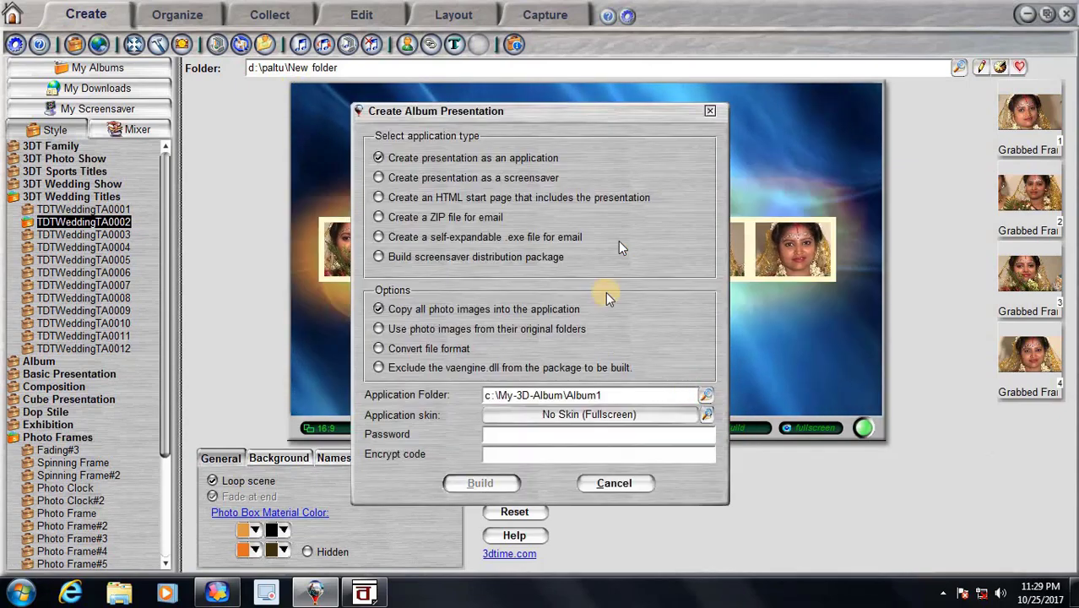
left_click(503, 484)
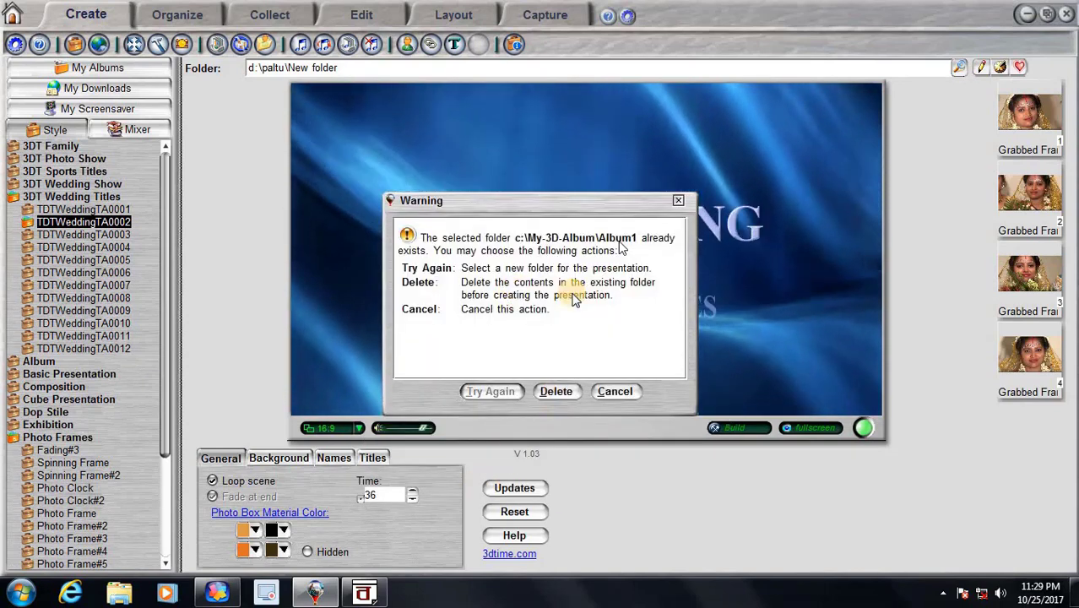
left_click(557, 392)
left_click(547, 393)
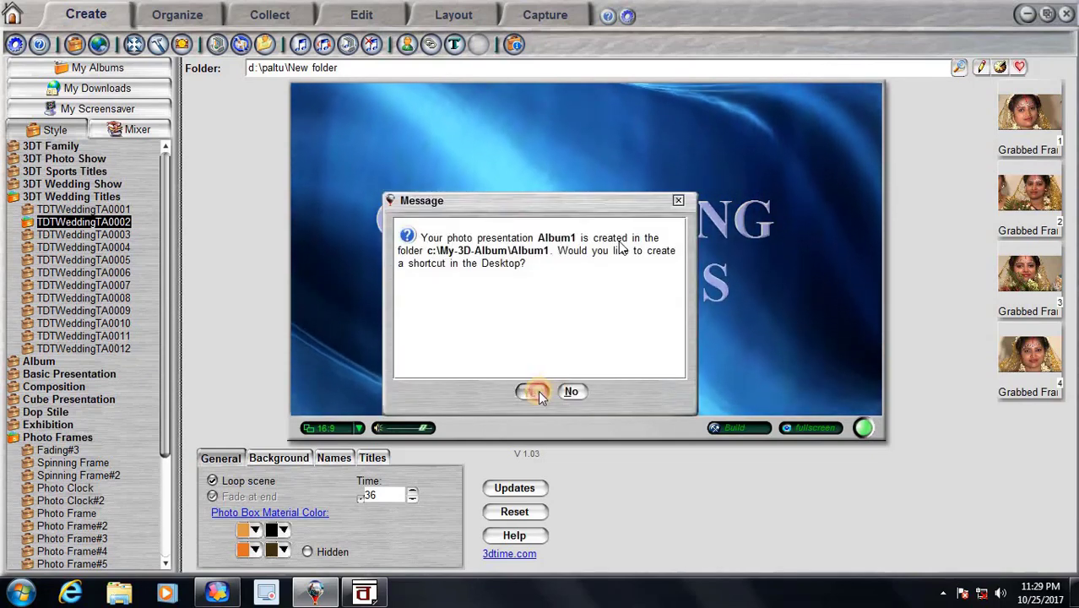
left_click(540, 390)
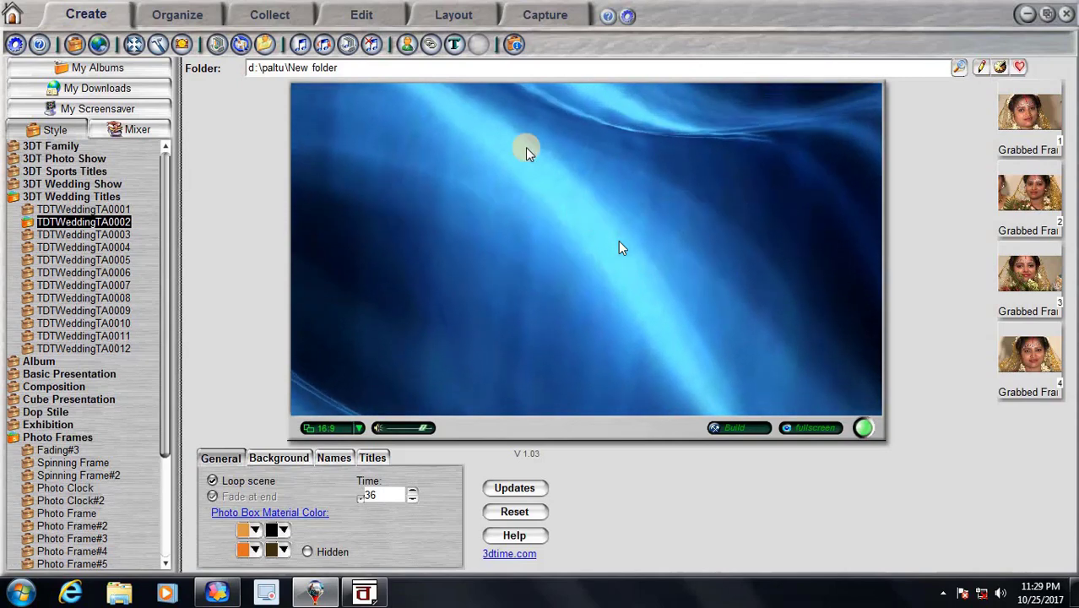
Step: Capture Album1.vexe as a DV AVI movie named STUDIO TECH.avi in My Videos, and stop the recording early
left_click(561, 18)
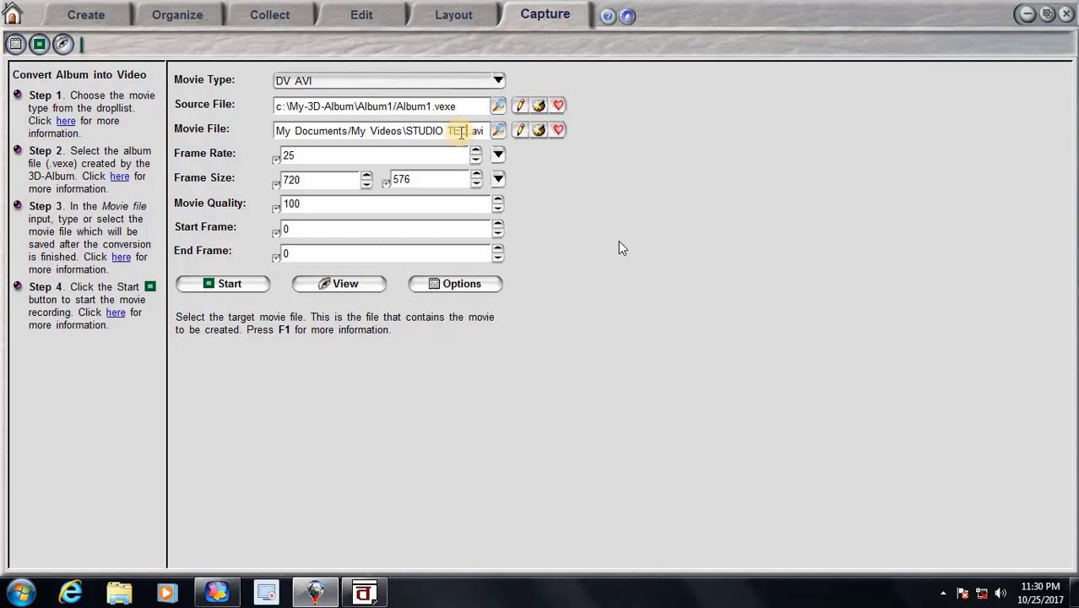
left_click(230, 285)
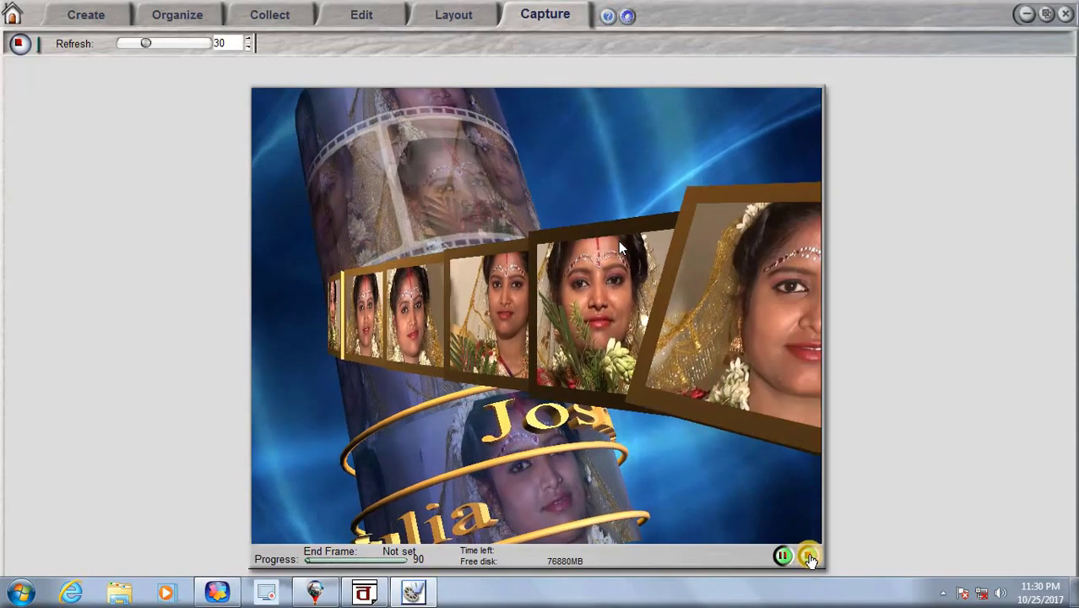
left_click(809, 558)
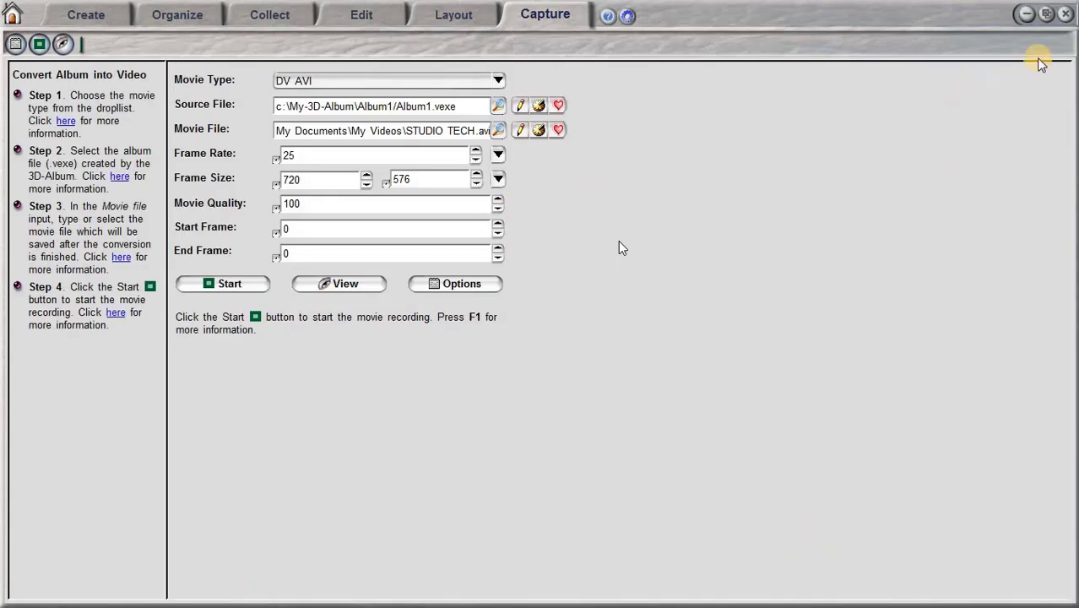
Step: Minimize 3D-Album and open the My Videos folder in the user profile on Local Disk (C:)
left_click(1026, 14)
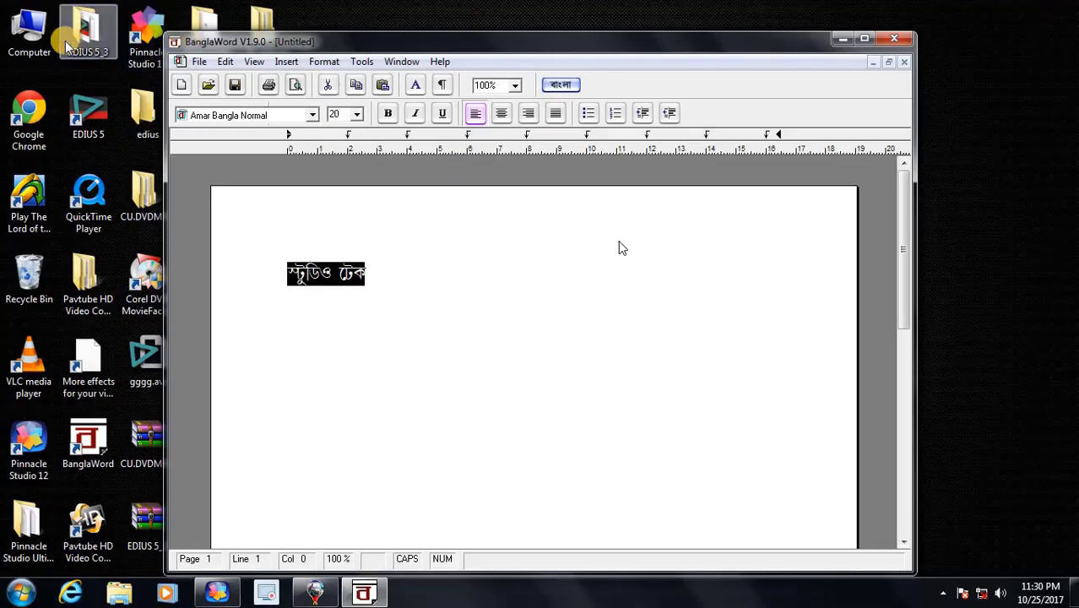
double_click(21, 38)
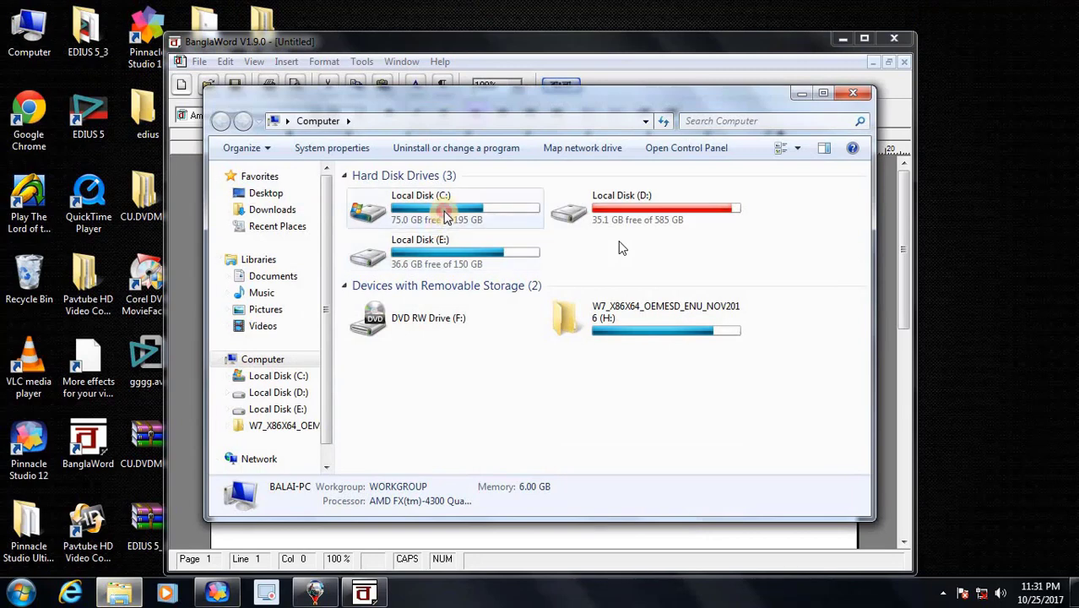
double_click(445, 218)
double_click(377, 328)
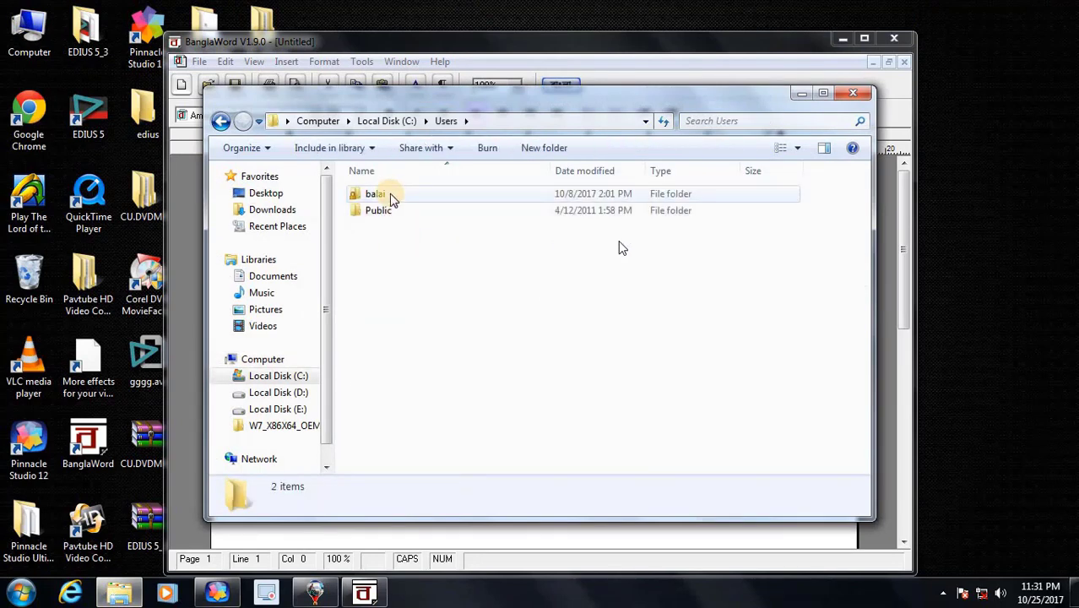
double_click(391, 200)
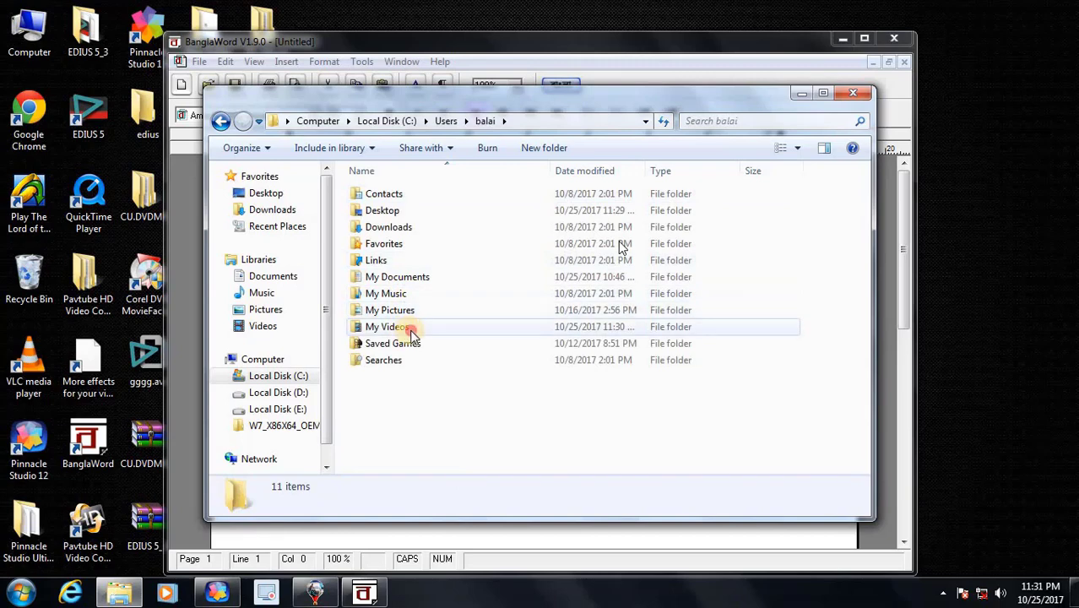
double_click(412, 332)
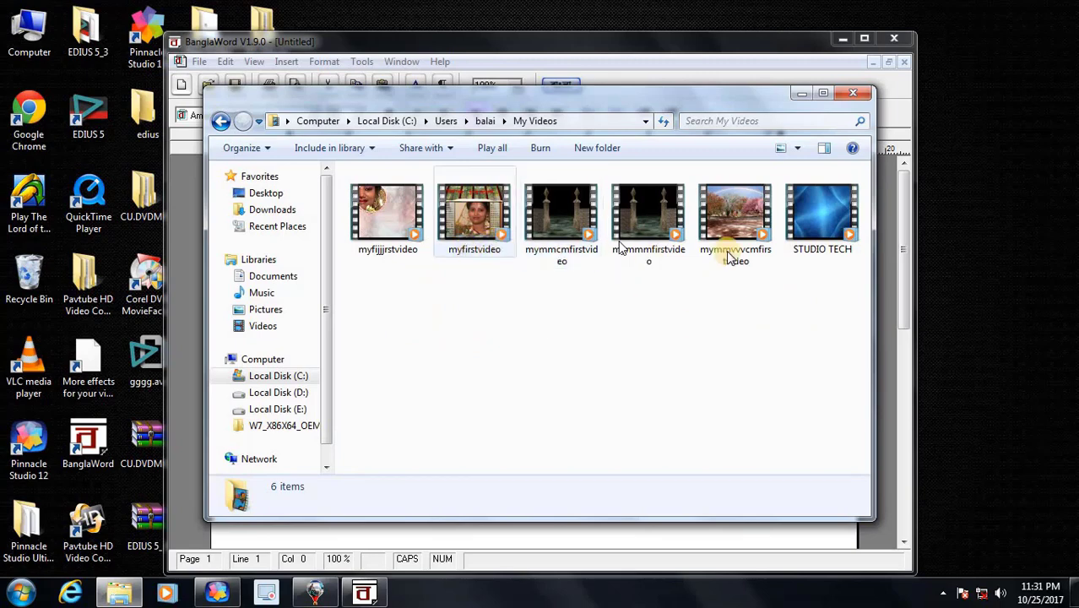
Step: Play the STUDIO TECH video full screen in VLC media player and close the player
right_click(818, 252)
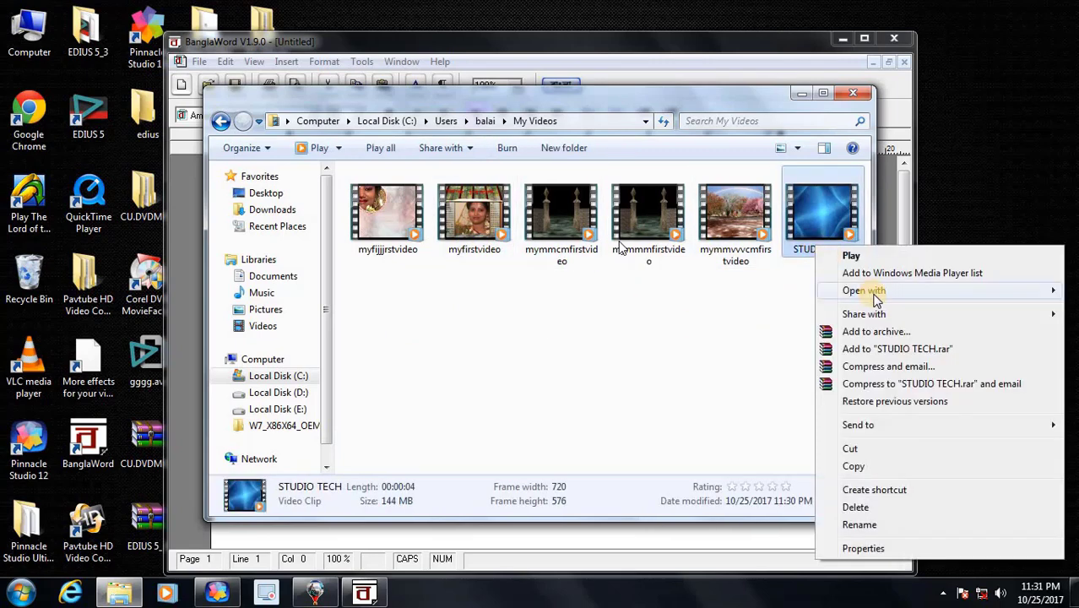
left_click(700, 308)
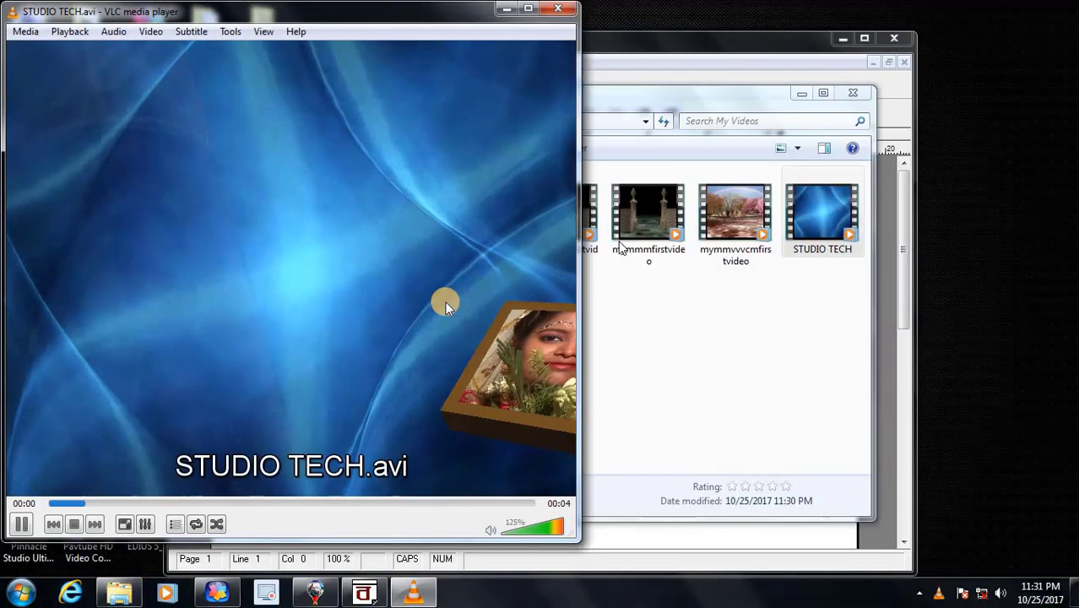
double_click(494, 330)
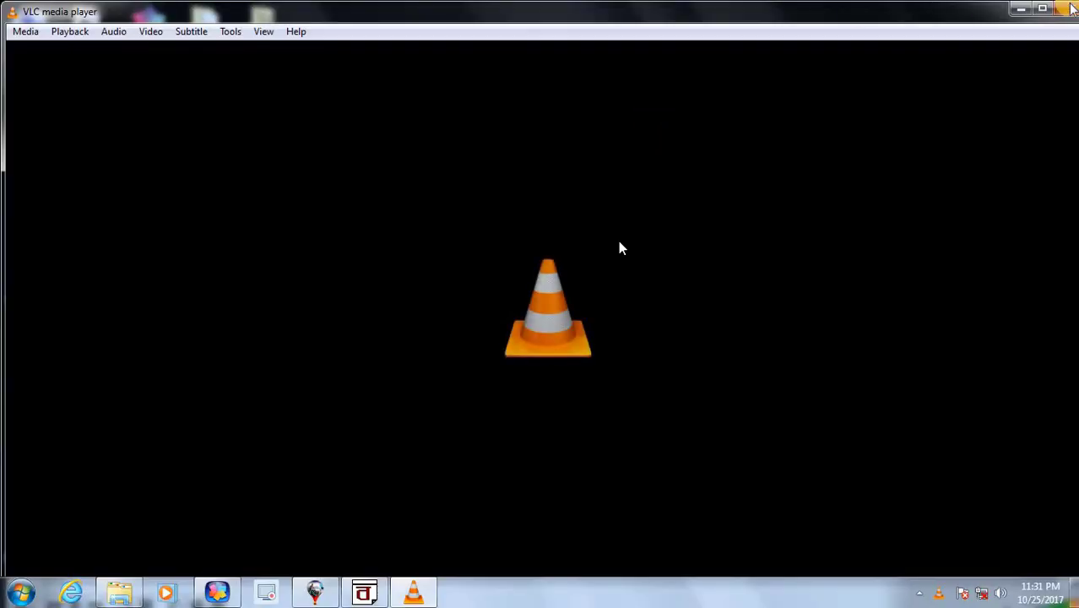
key("ctrl+q")
Step: Watch mymmvvvcmfirstvideo in VLC media player, alternating between full screen and windowed view, and close the player
right_click(728, 239)
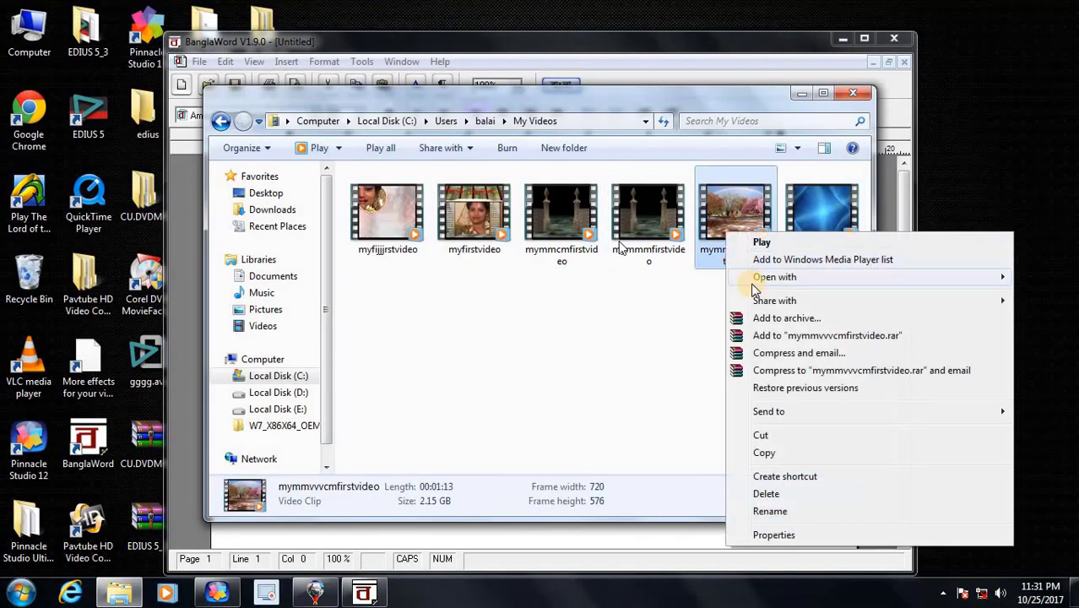
left_click(580, 297)
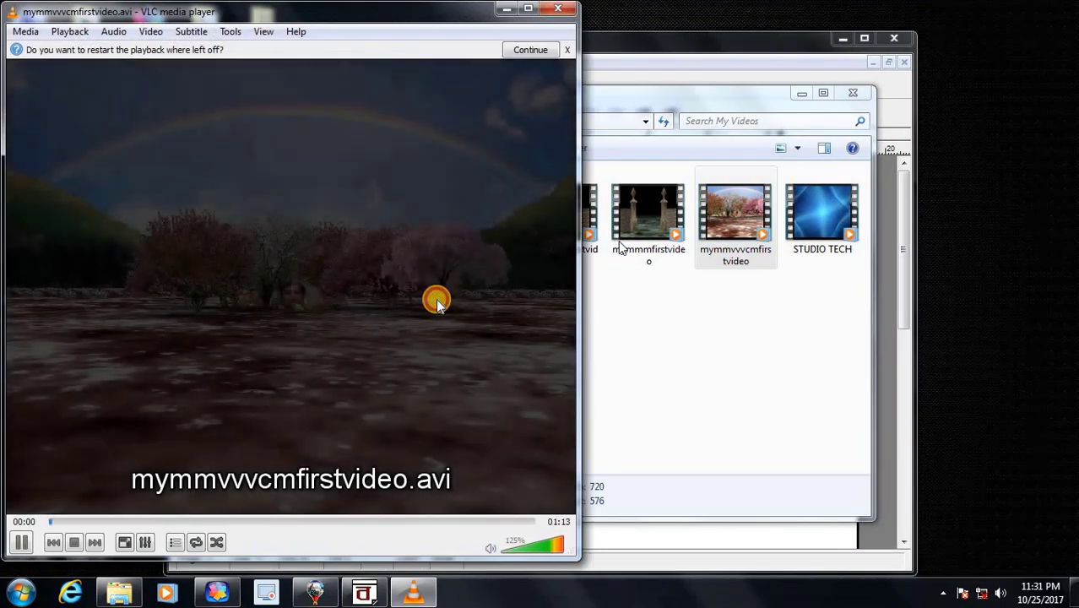
double_click(440, 297)
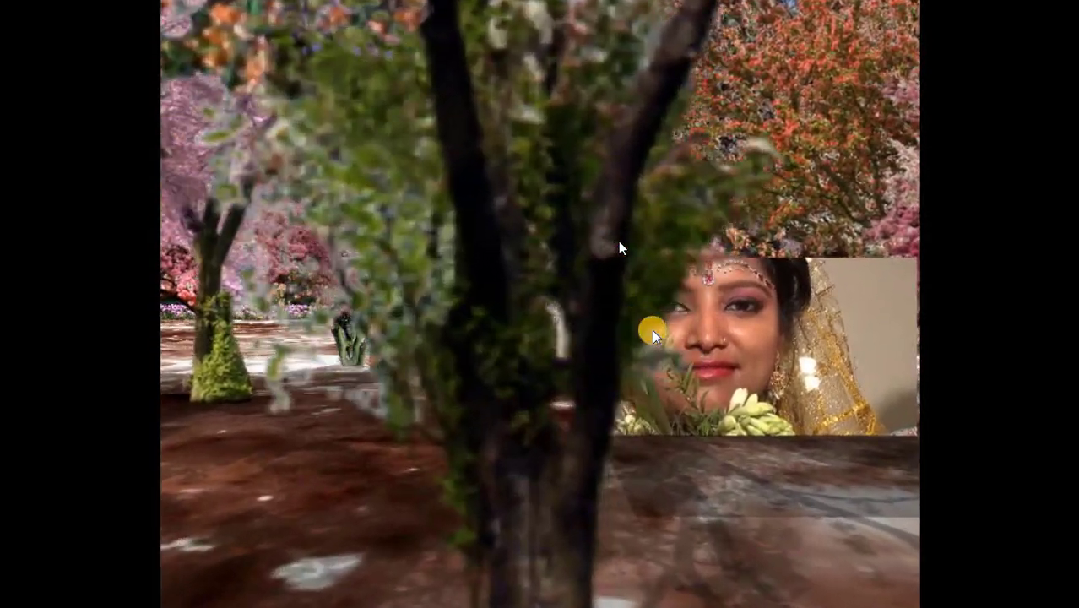
key("Escape")
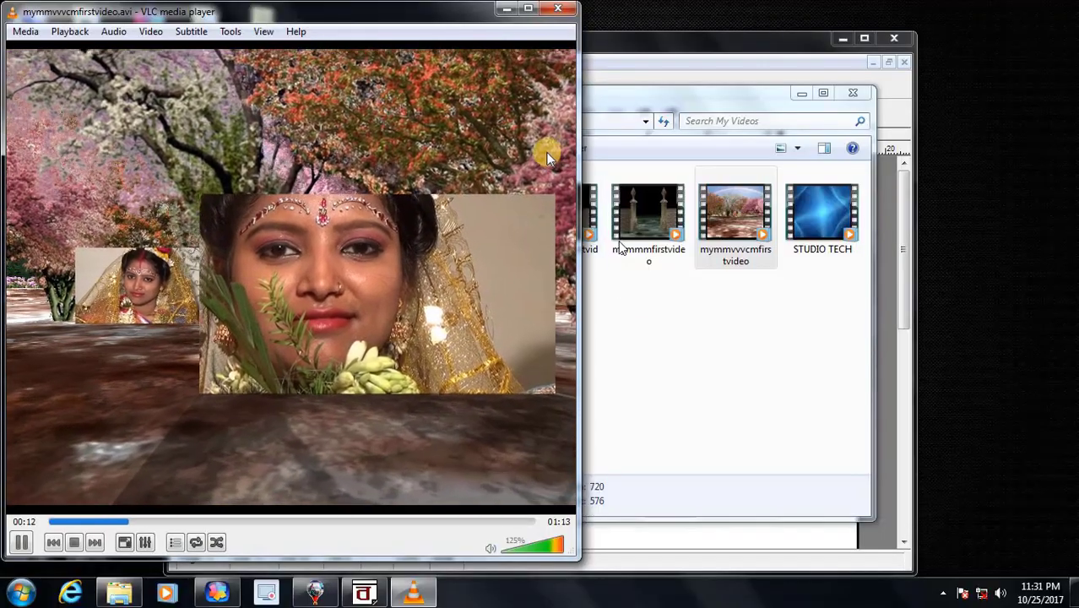
key("f")
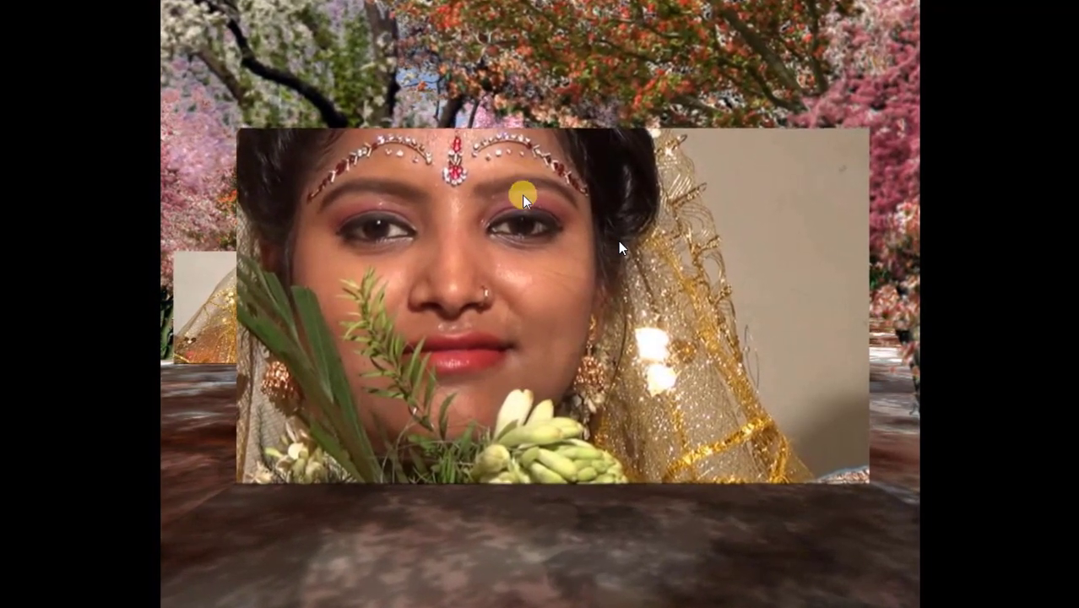
key("f")
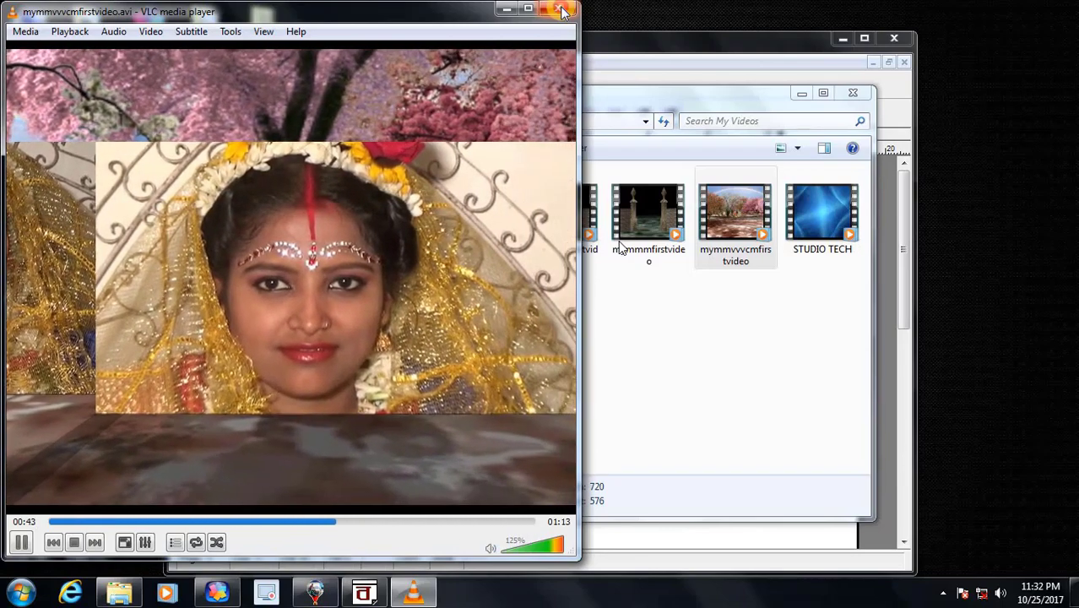
left_click(564, 10)
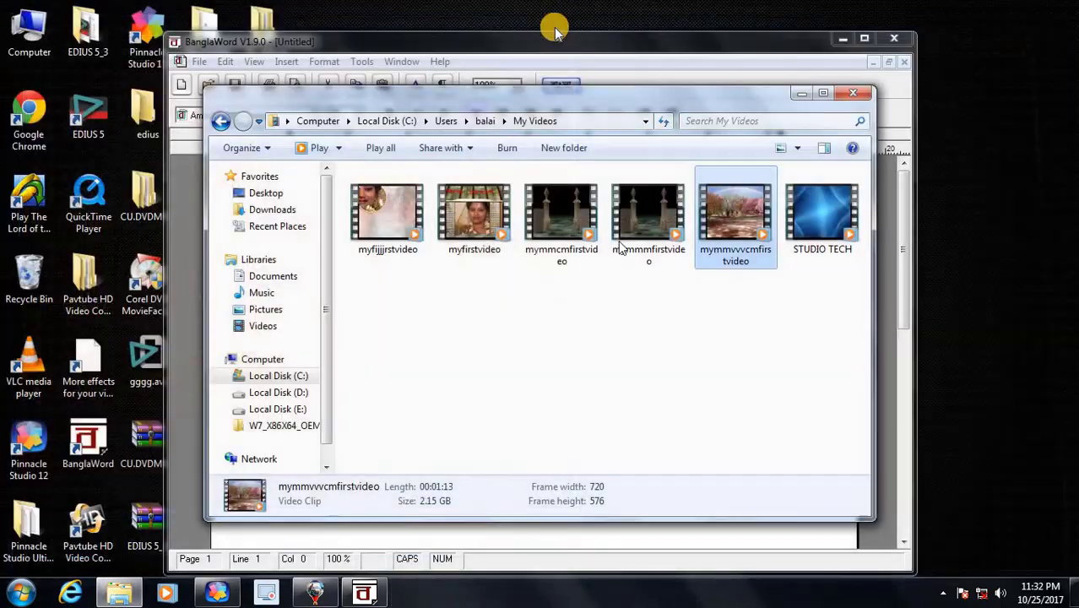
Step: Play myfirstvideo in Windows Media Player, view it full screen briefly, and close the player
double_click(483, 238)
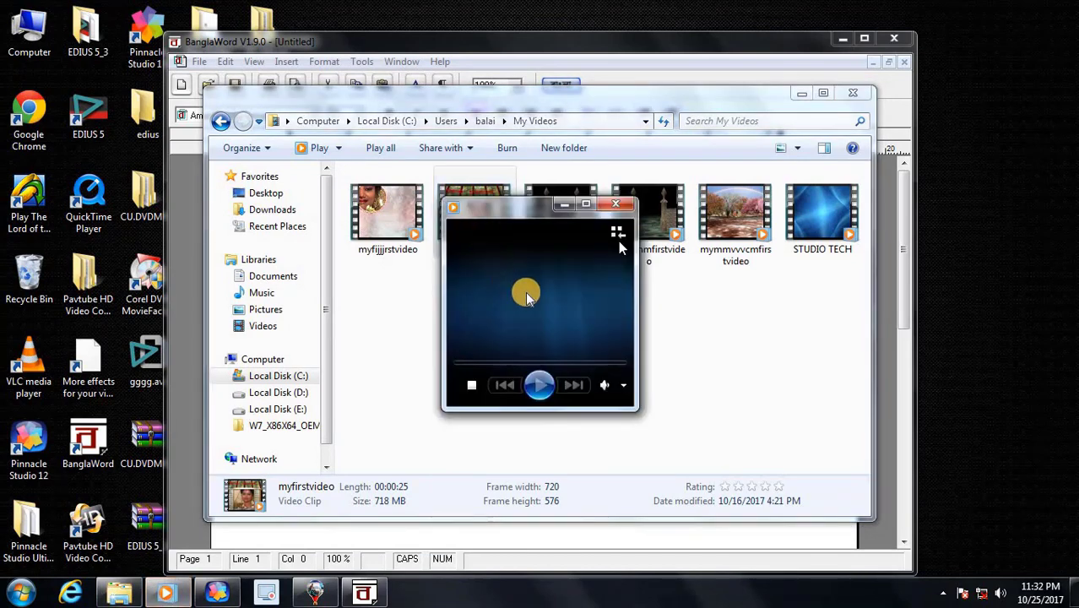
double_click(536, 434)
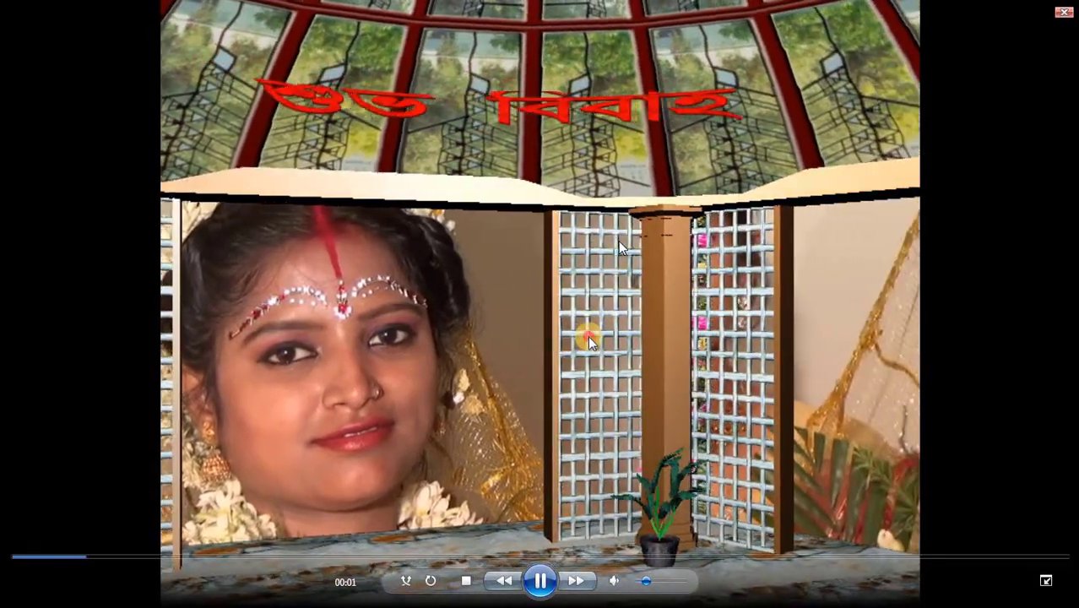
double_click(587, 335)
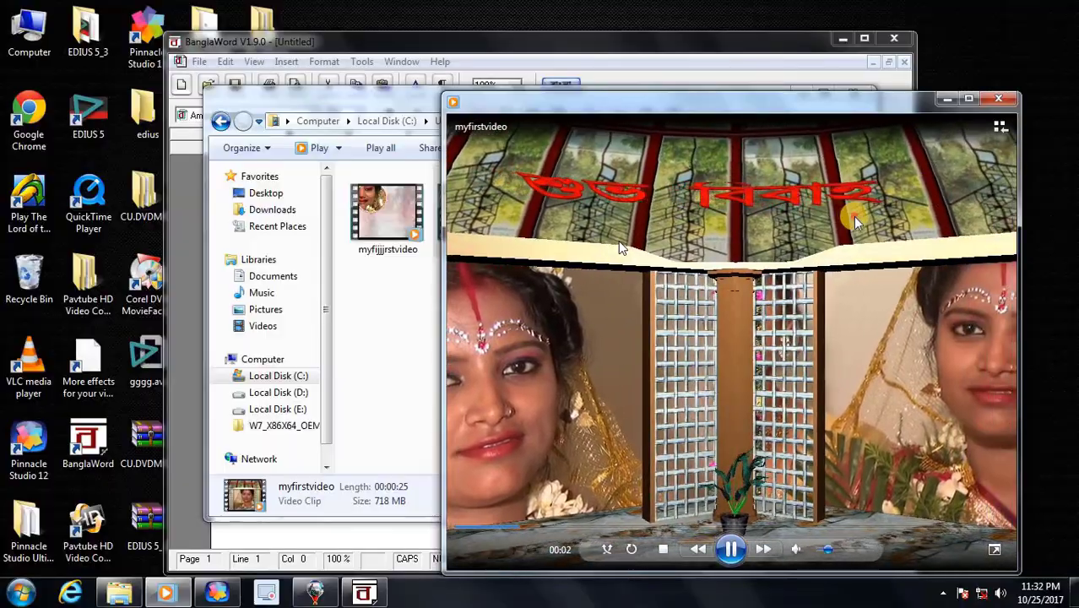
double_click(852, 216)
double_click(996, 126)
left_click(1003, 100)
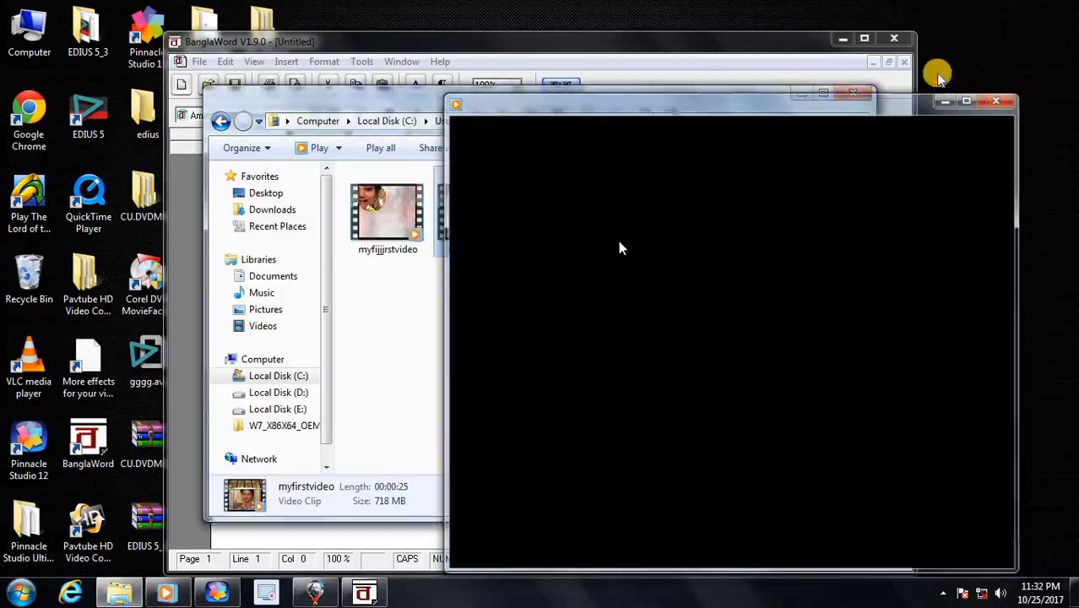
Step: Close BanglaWord without saving the untitled document
left_click(900, 47)
left_click(899, 47)
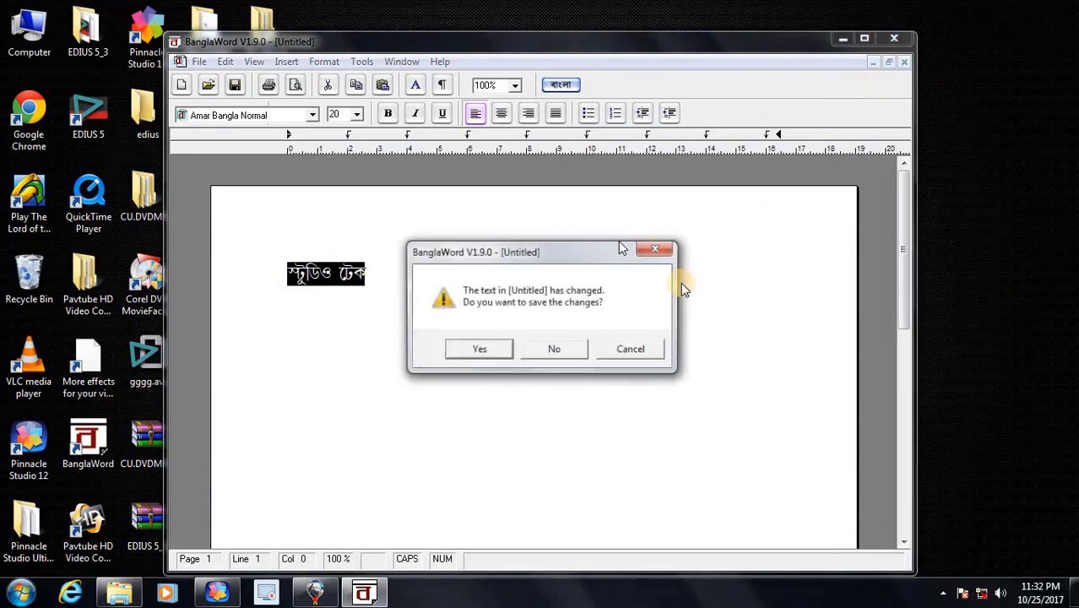
left_click(553, 351)
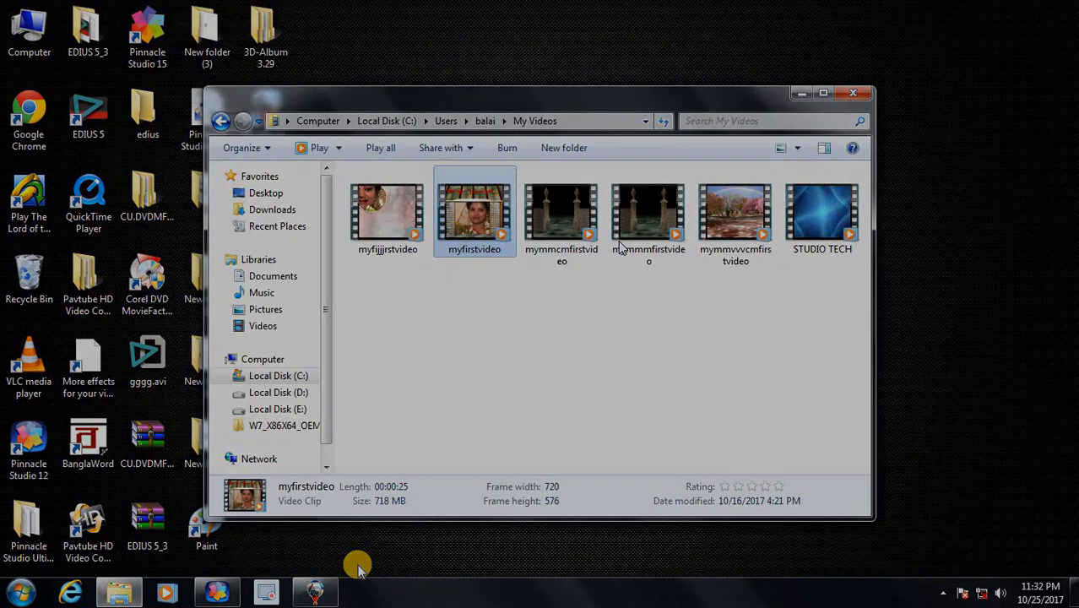